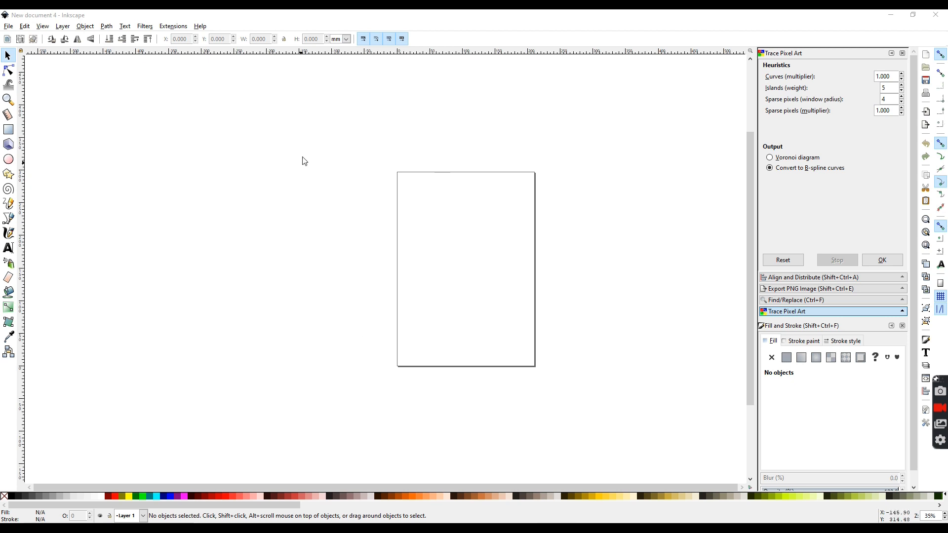
# - Set the document's display and custom-size units to inches and the page size to US Letter, 8.5 x 11 in
pyautogui.click(12, 26)
pyautogui.click(65, 186)
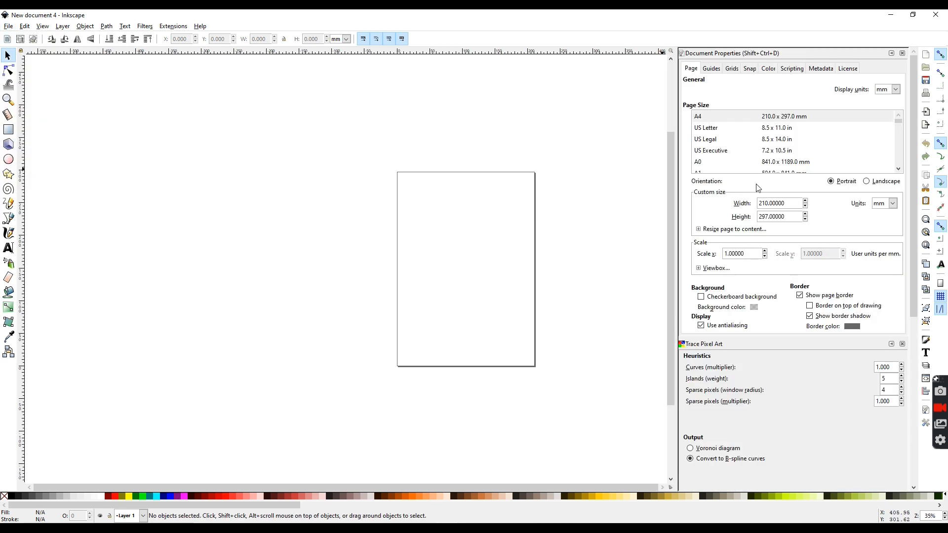
pyautogui.click(897, 89)
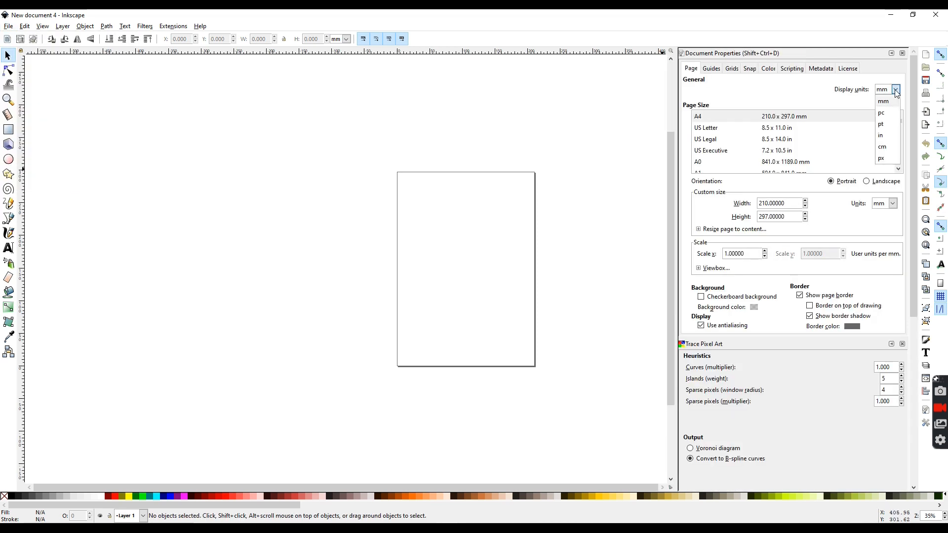
pyautogui.click(892, 140)
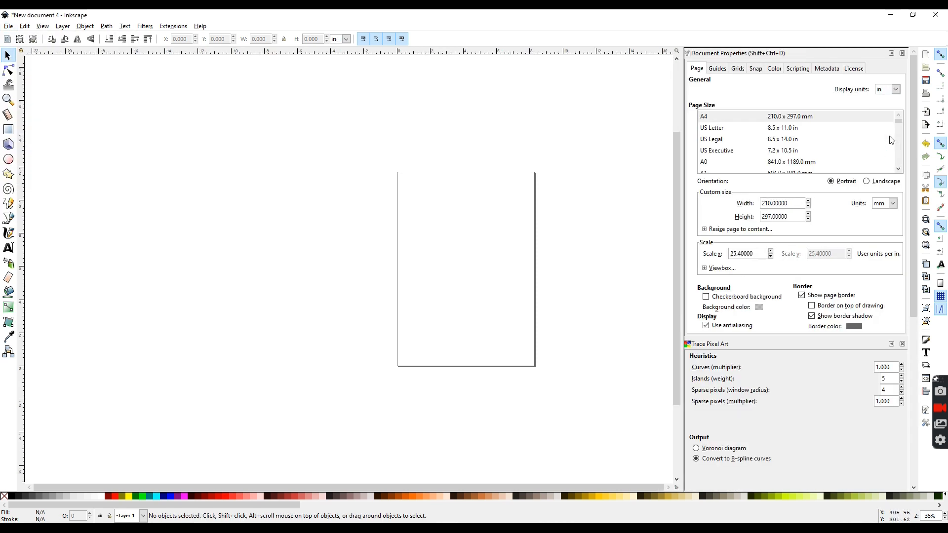
pyautogui.click(893, 203)
pyautogui.click(887, 251)
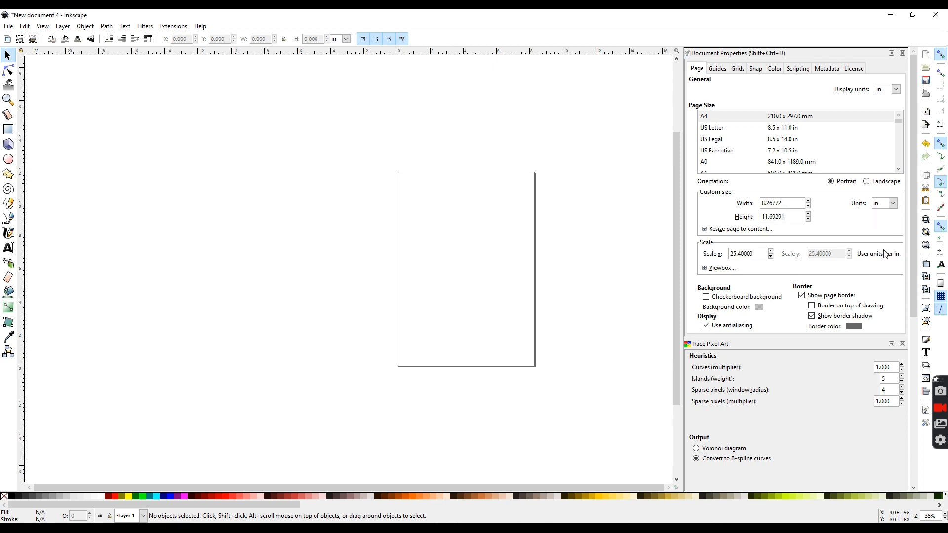
pyautogui.click(794, 129)
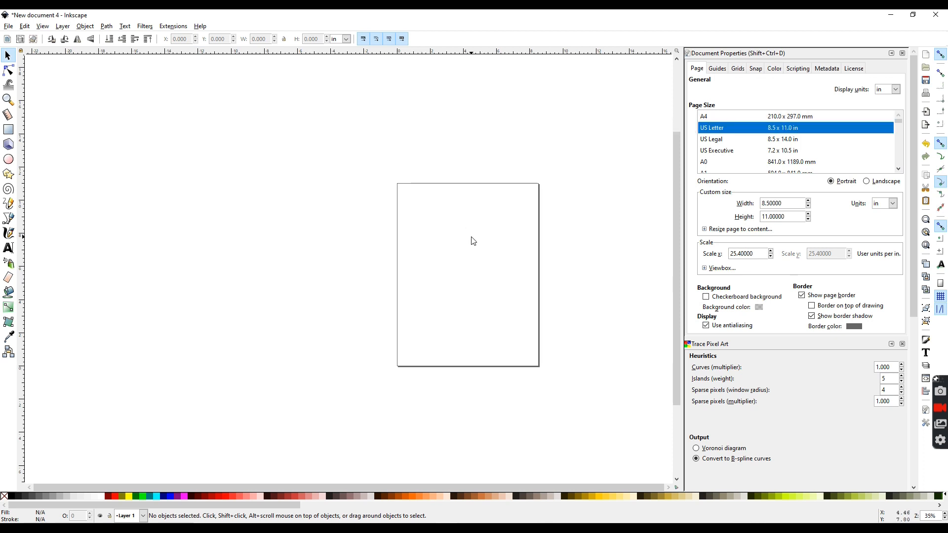
# - Hide the page border and turn on the checkerboard background in the document properties
pyautogui.click(802, 295)
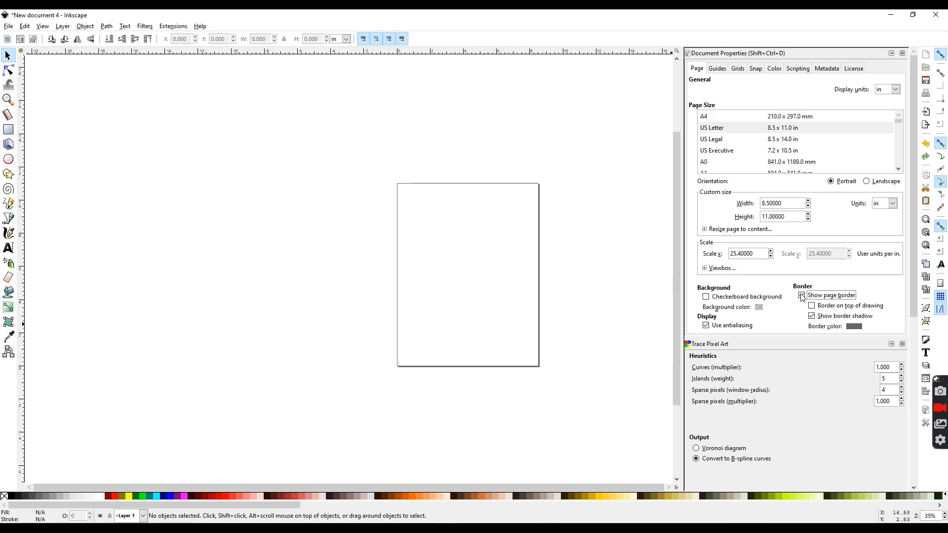
pyautogui.click(707, 297)
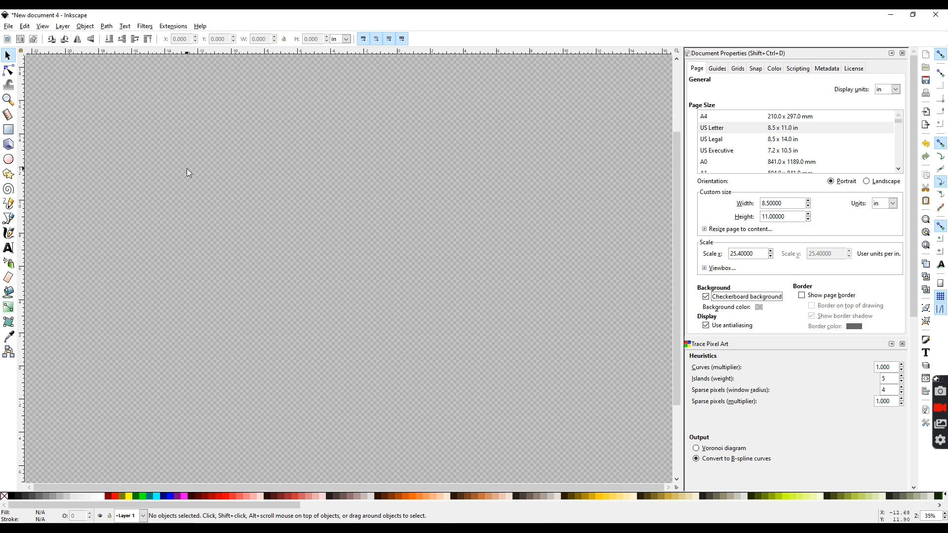
# - Add a text object reading "STICKERS" on the canvas
pyautogui.click(10, 250)
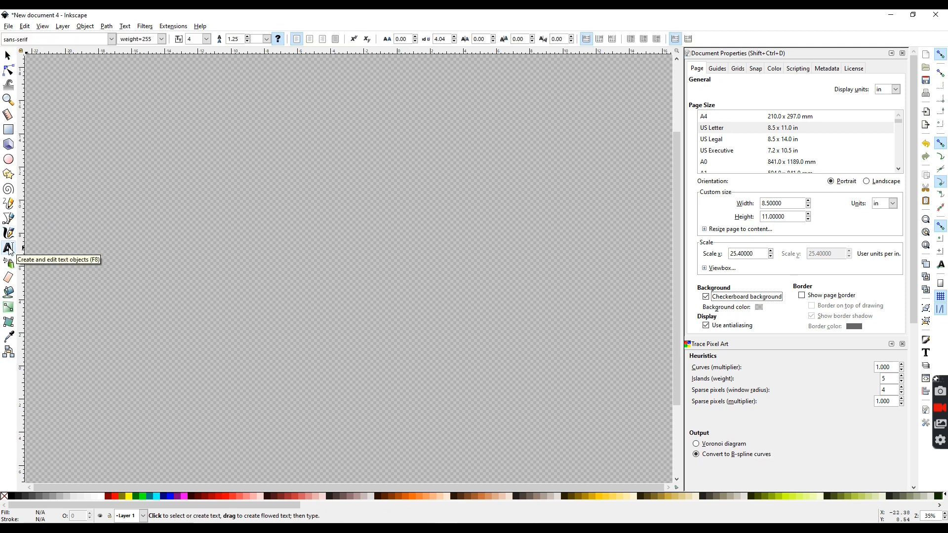
pyautogui.click(163, 197)
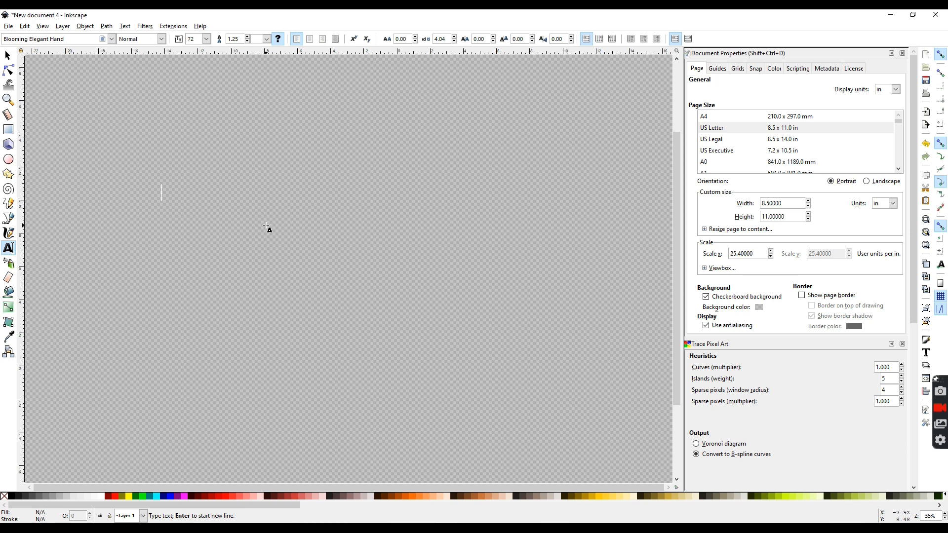
pyautogui.write('STICKERS')
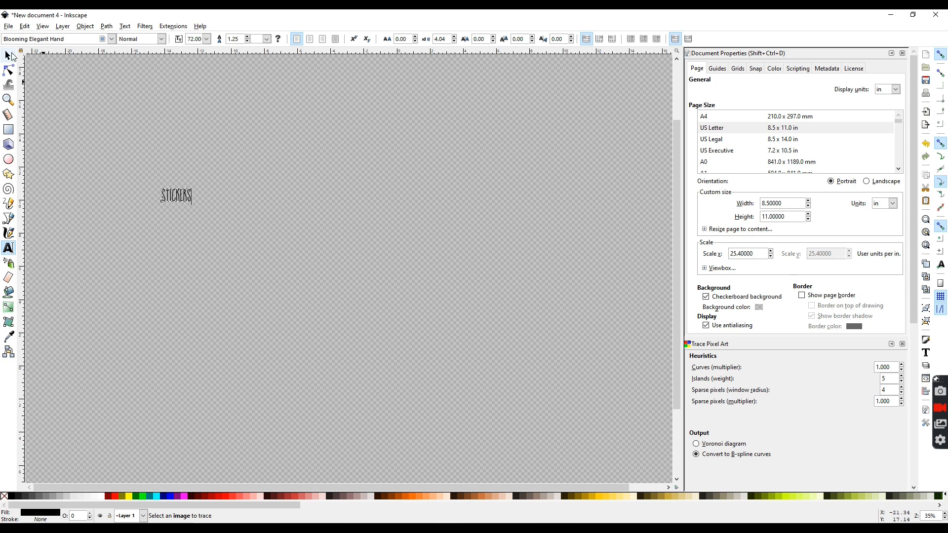
# - Scale the STICKERS text to 5 in wide with locked proportions and move it to the middle of the visible canvas
pyautogui.click(8, 55)
pyautogui.moveTo(185, 204); pyautogui.dragTo(296, 213)
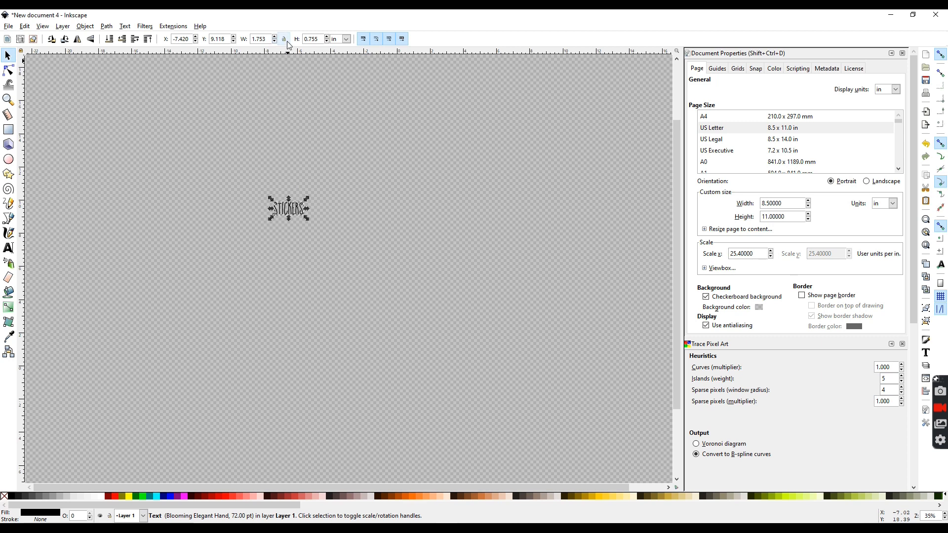
pyautogui.click(284, 39)
pyautogui.tripleClick(269, 39)
pyautogui.write('5')
pyautogui.press('Return')
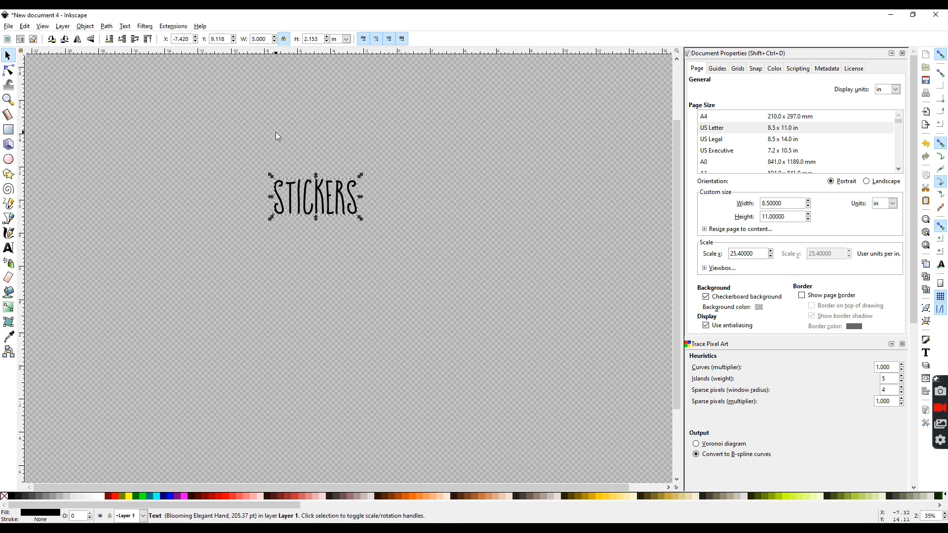
pyautogui.press('+')
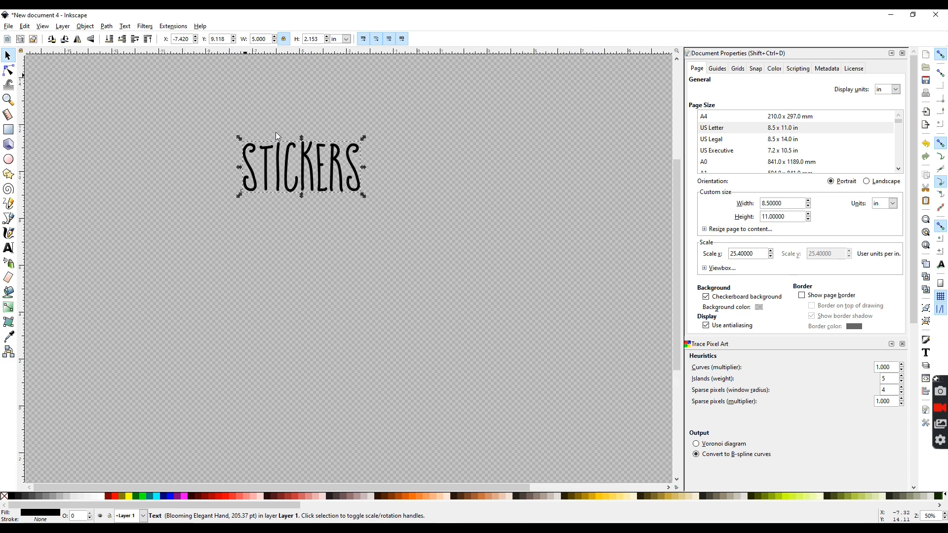
pyautogui.press('+')
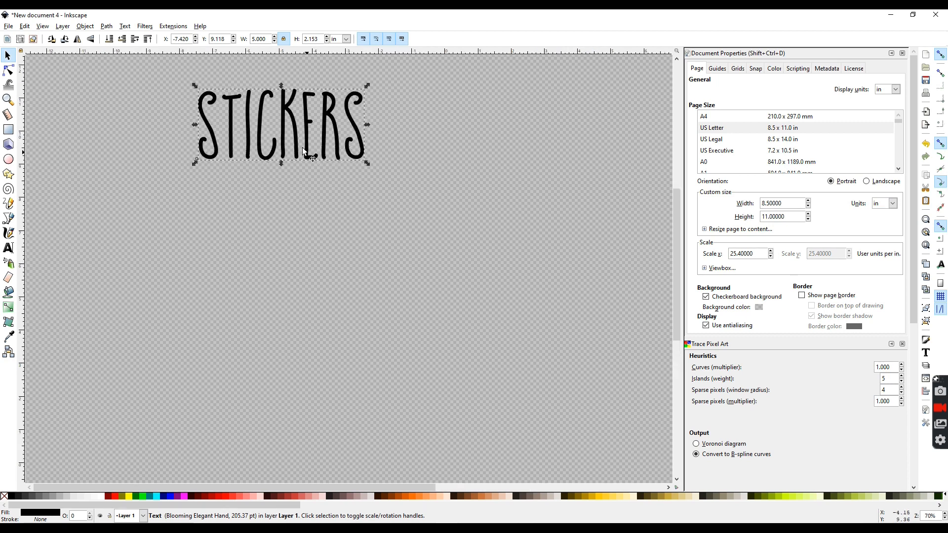
pyautogui.moveTo(298, 141); pyautogui.dragTo(338, 256)
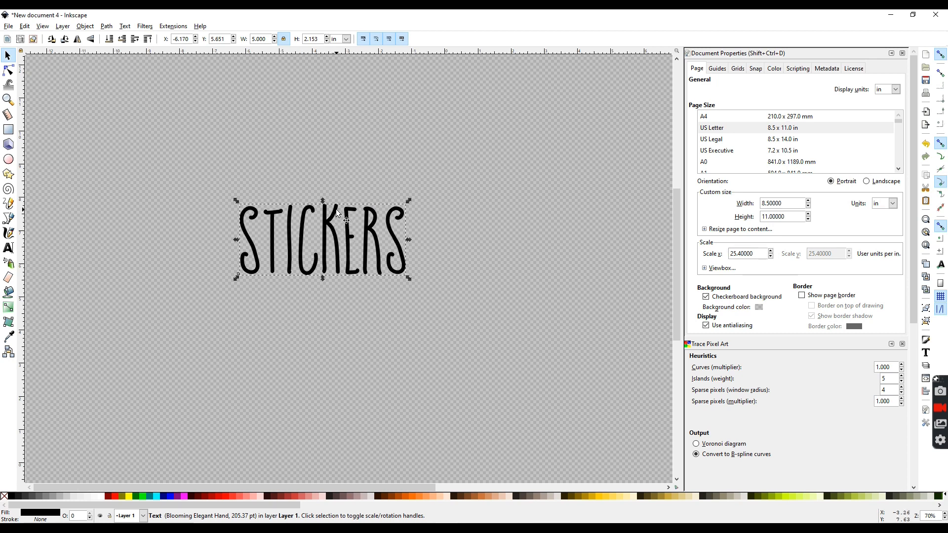
# - Convert the STICKERS text to paths and union its ungrouped letters into a single path
pyautogui.click(106, 26)
pyautogui.click(116, 40)
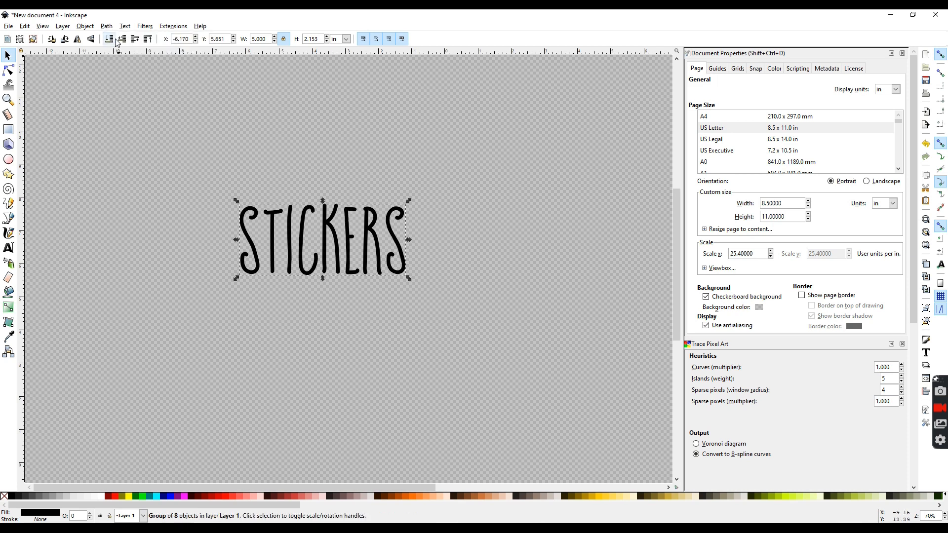
pyautogui.rightClick(330, 222)
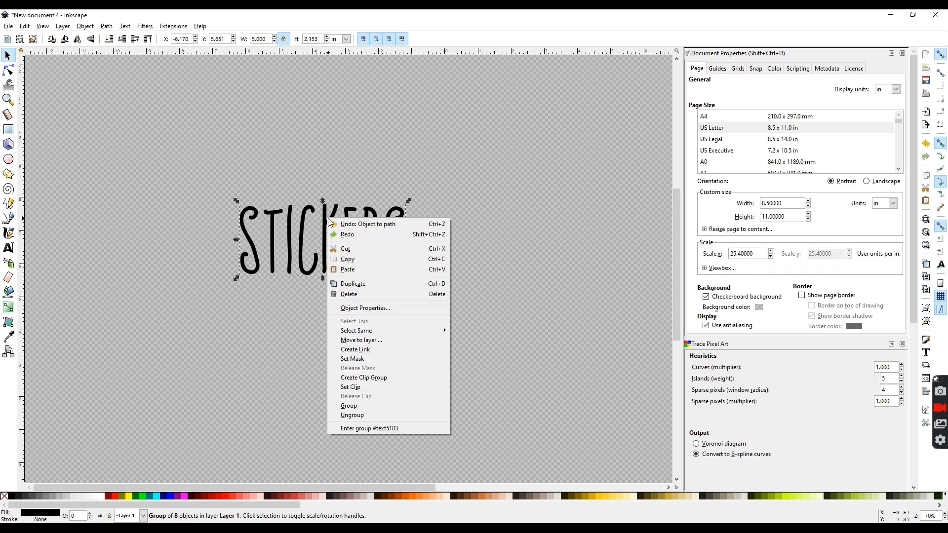
pyautogui.click(352, 415)
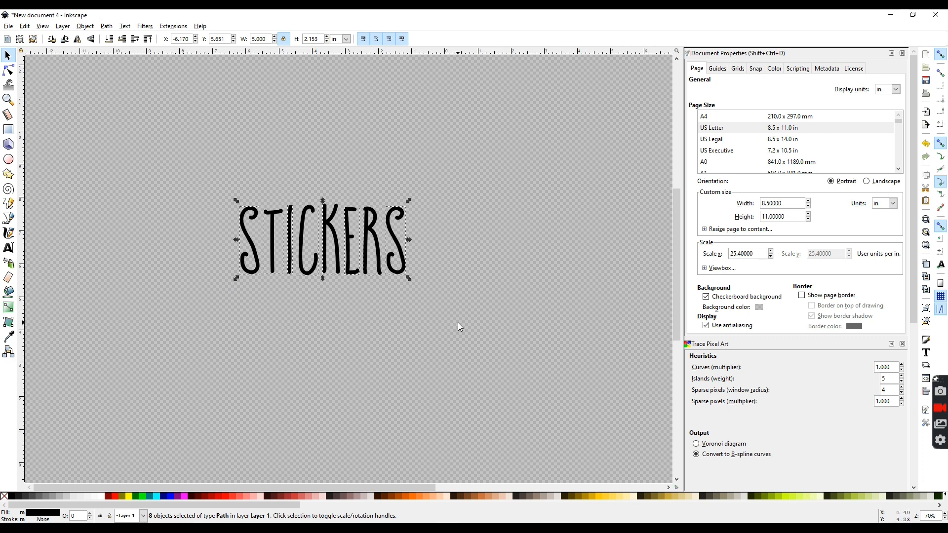
pyautogui.click(107, 26)
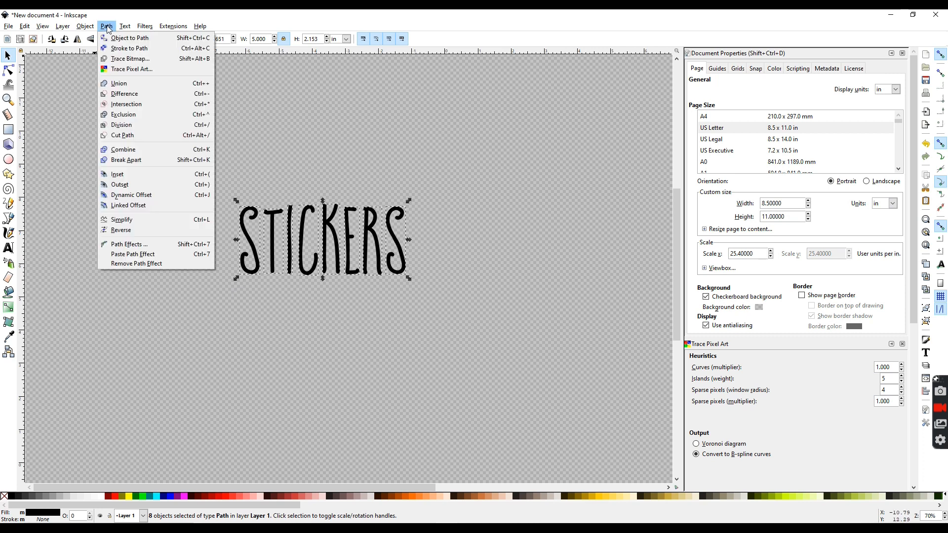
pyautogui.click(130, 85)
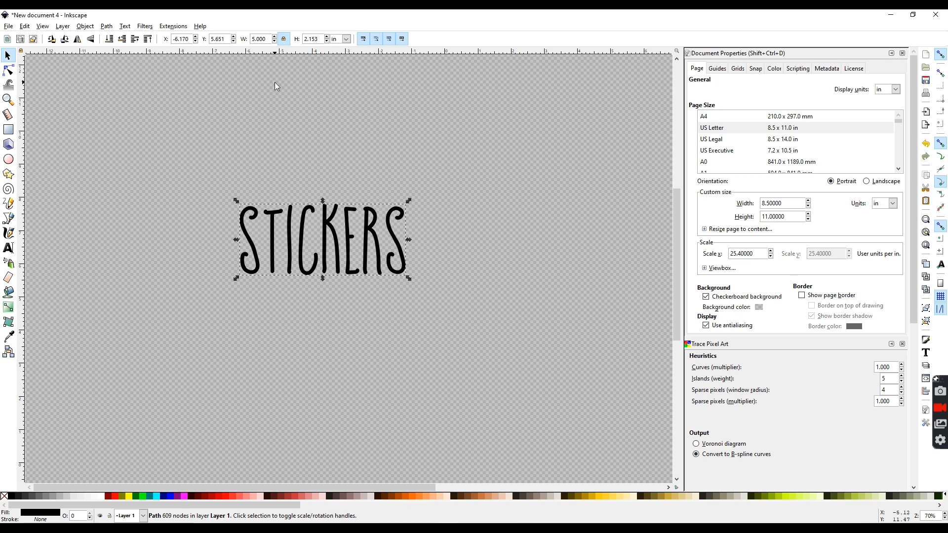
# - Create a linked offset of the lettering and, with snapping turned off, expand it into a thick border around the letters
pyautogui.click(107, 27)
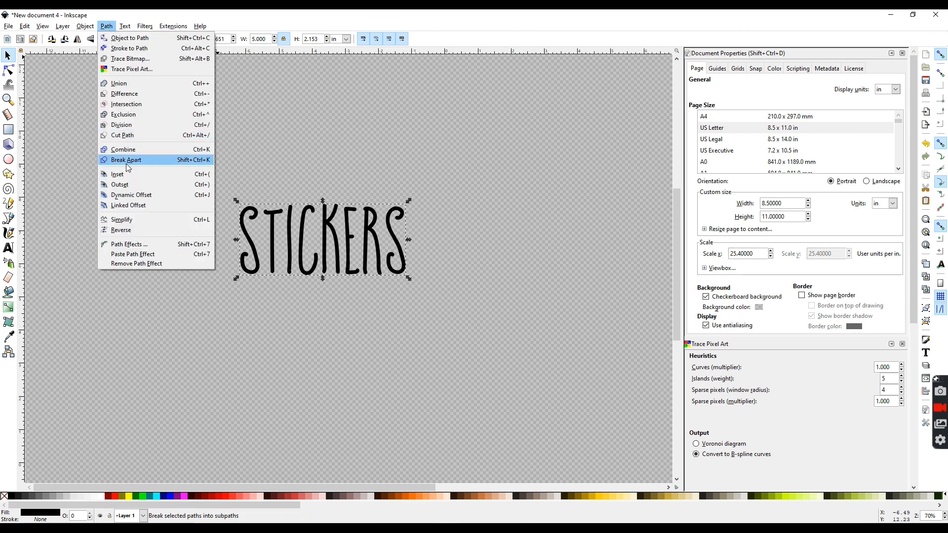
pyautogui.click(128, 206)
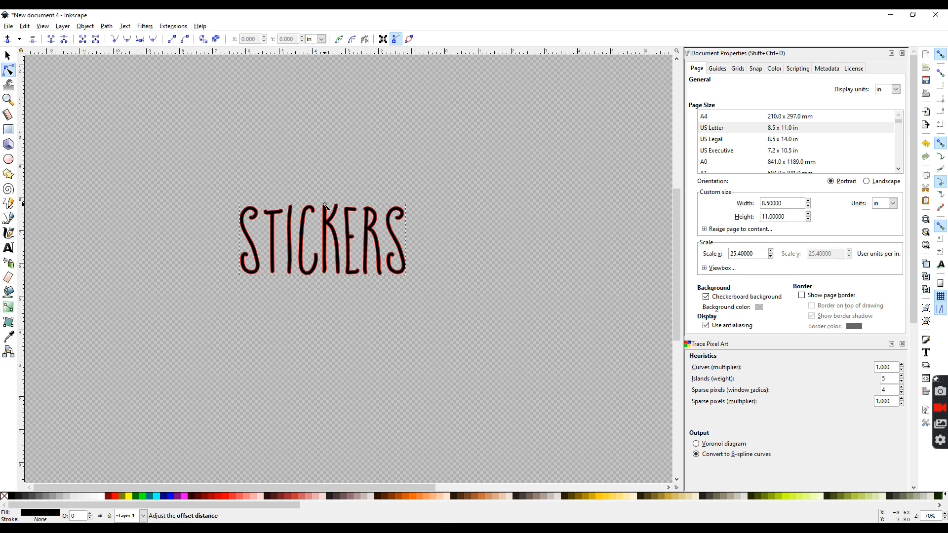
pyautogui.moveTo(326, 205); pyautogui.dragTo(325, 192)
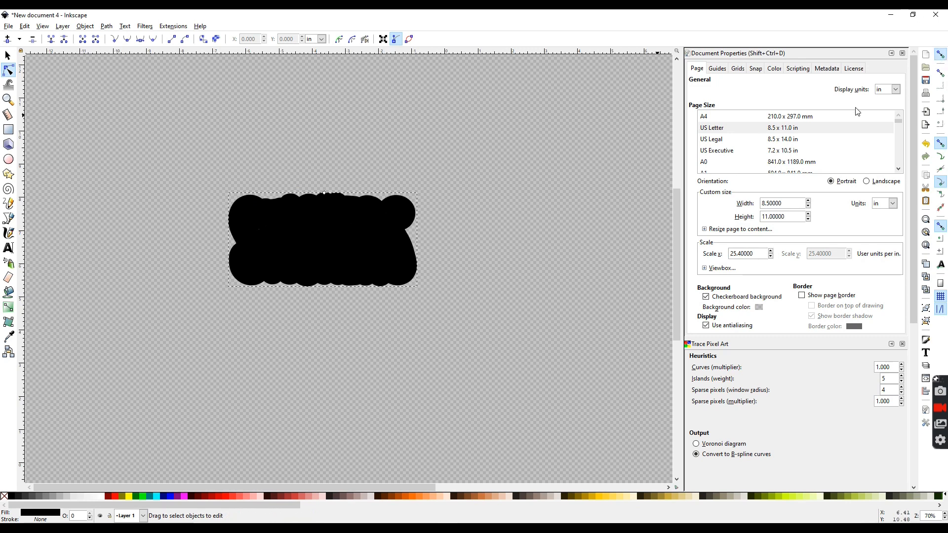
pyautogui.click(942, 56)
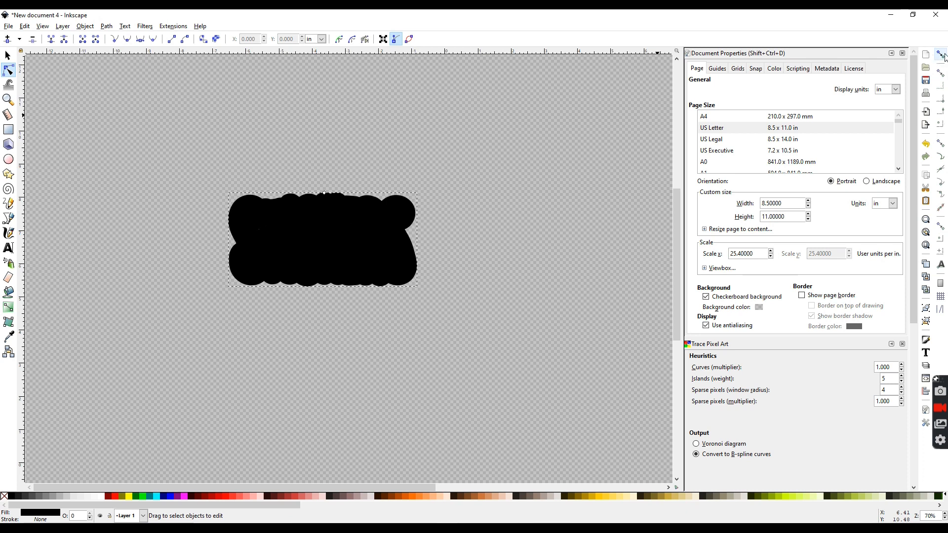
pyautogui.moveTo(324, 193); pyautogui.dragTo(325, 194)
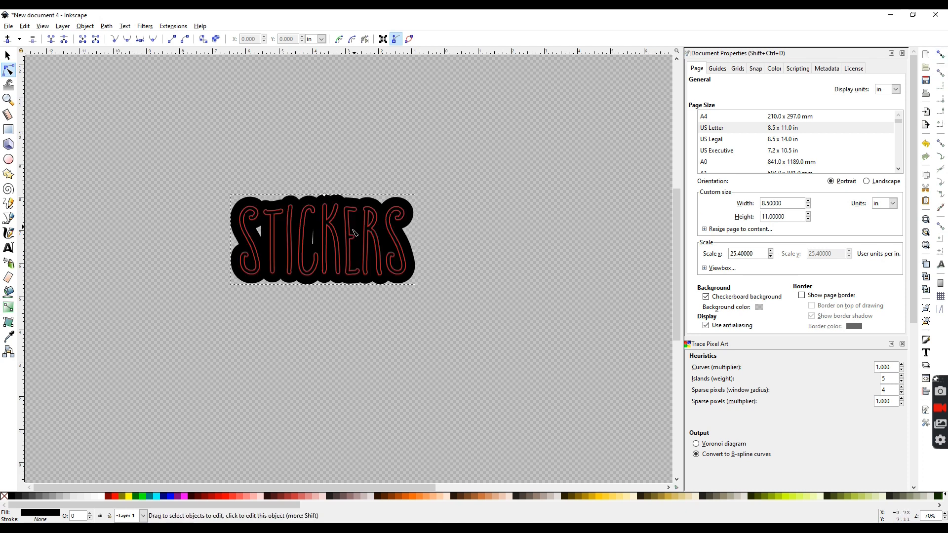
# - Fill the linked offset with very light grey and fine-tune its outset to about 7.6 pt
pyautogui.click(433, 500)
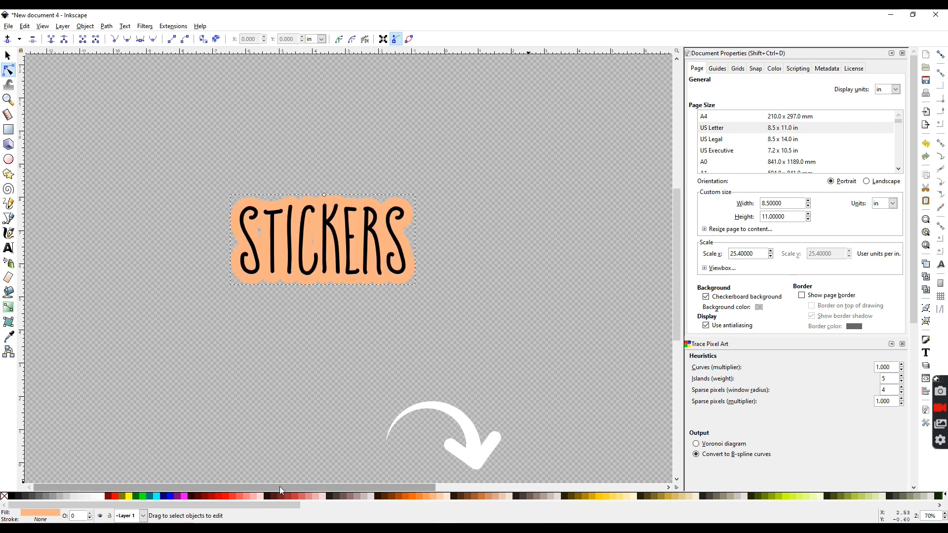
pyautogui.click(91, 499)
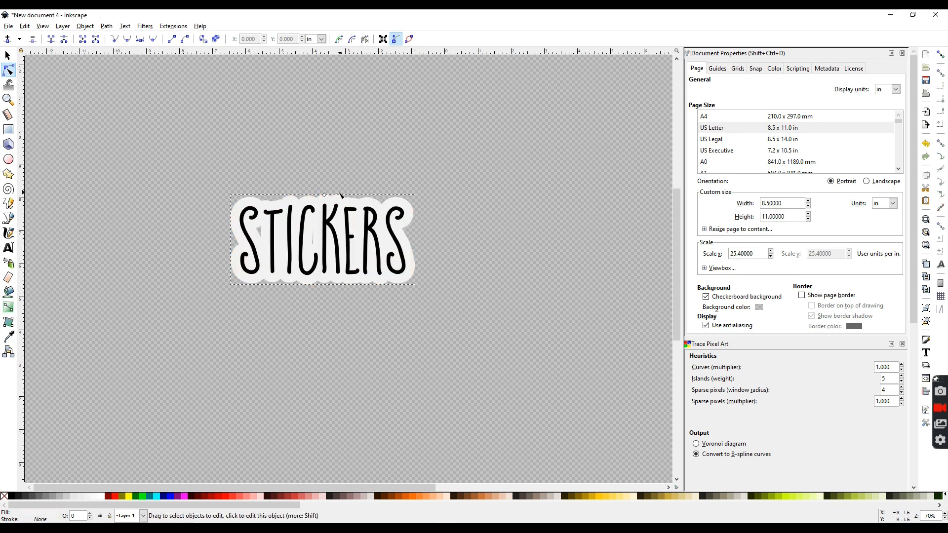
pyautogui.moveTo(324, 193); pyautogui.dragTo(324, 195)
pyautogui.press('s')
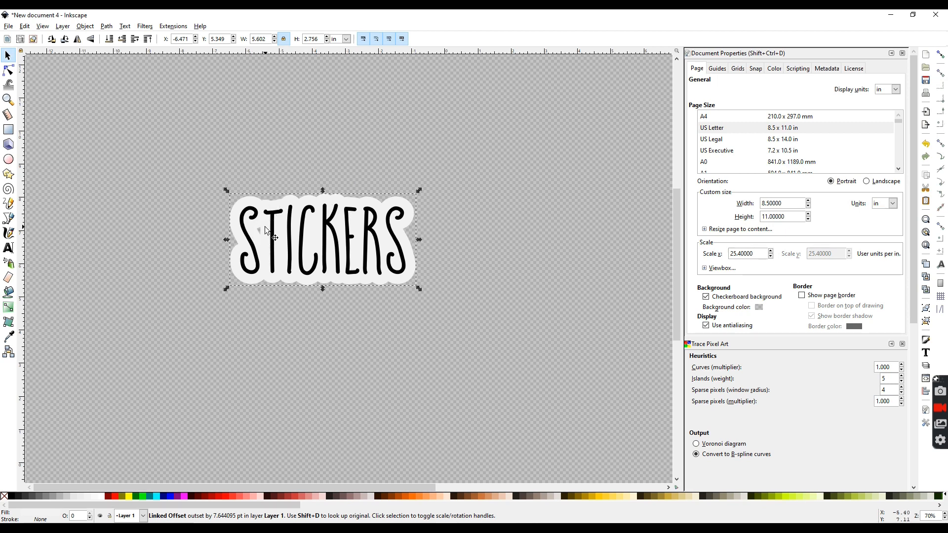
# - Move the black STICKERS lettering off the offset shape to the empty area just below it
pyautogui.press('+')
pyautogui.press('+')
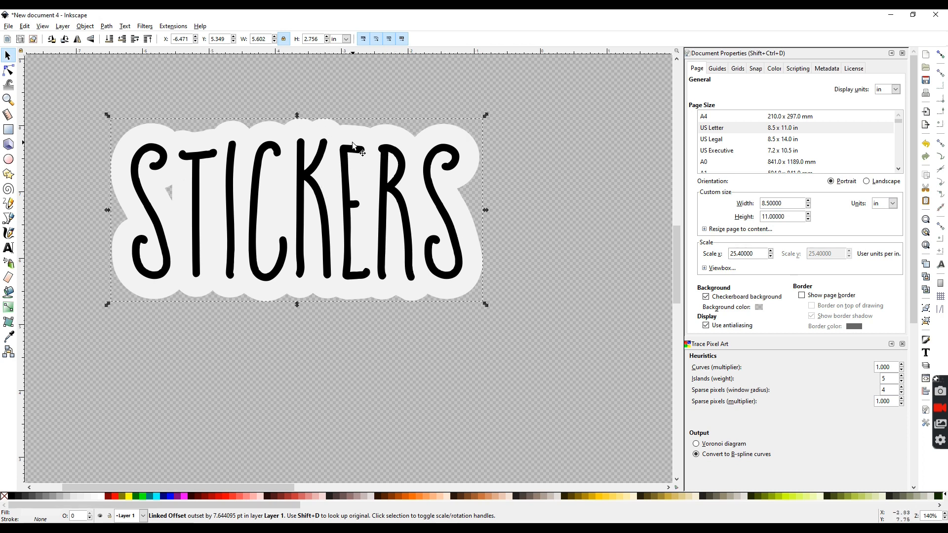
pyautogui.press('-')
pyautogui.moveTo(369, 346)
pyautogui.mouseDown()
pyautogui.moveTo(369, 359)
pyautogui.moveTo(369, 342)
pyautogui.mouseUp()
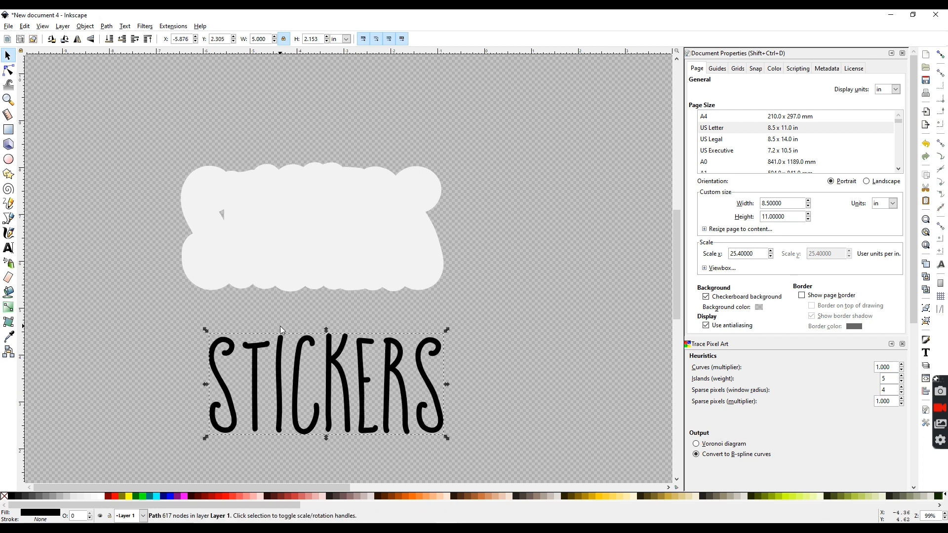
# - Convert the light grey linked offset shape to a regular path
pyautogui.click(249, 248)
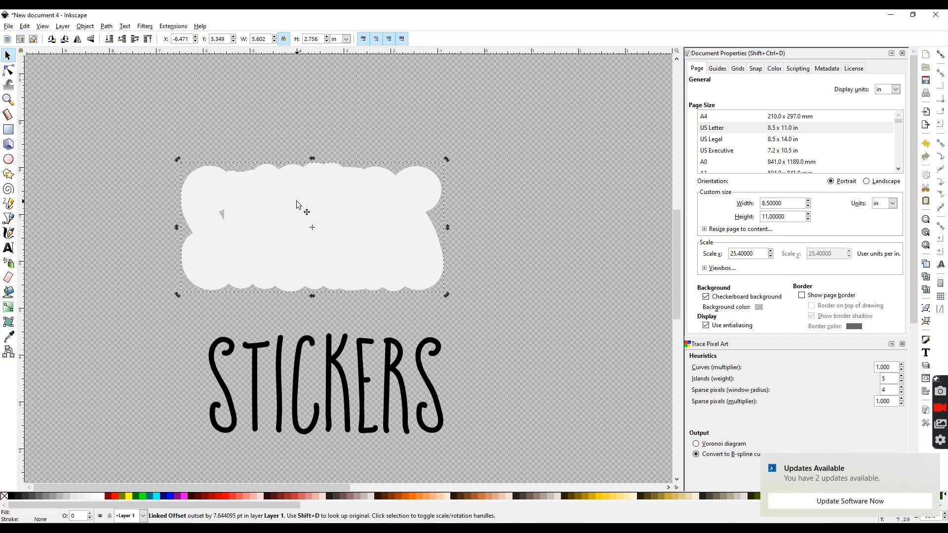
pyautogui.click(106, 27)
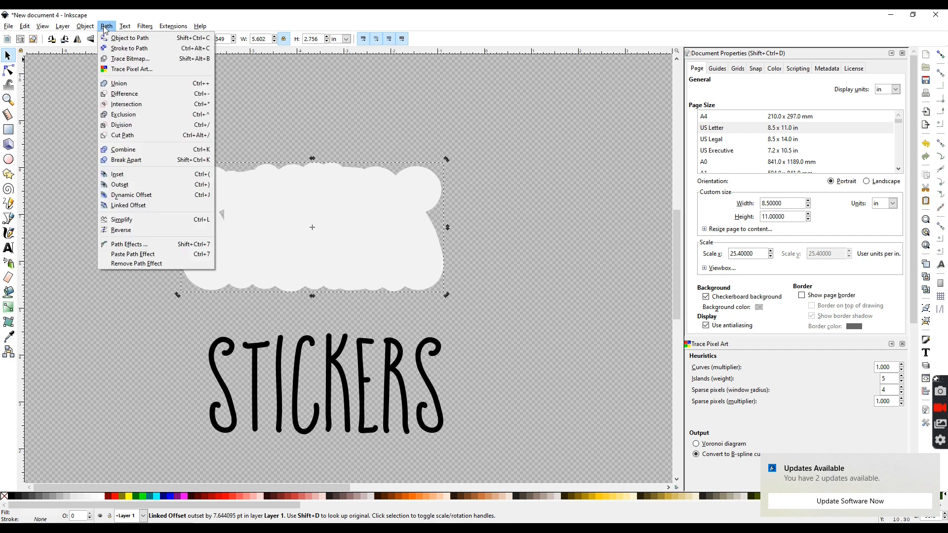
pyautogui.click(116, 39)
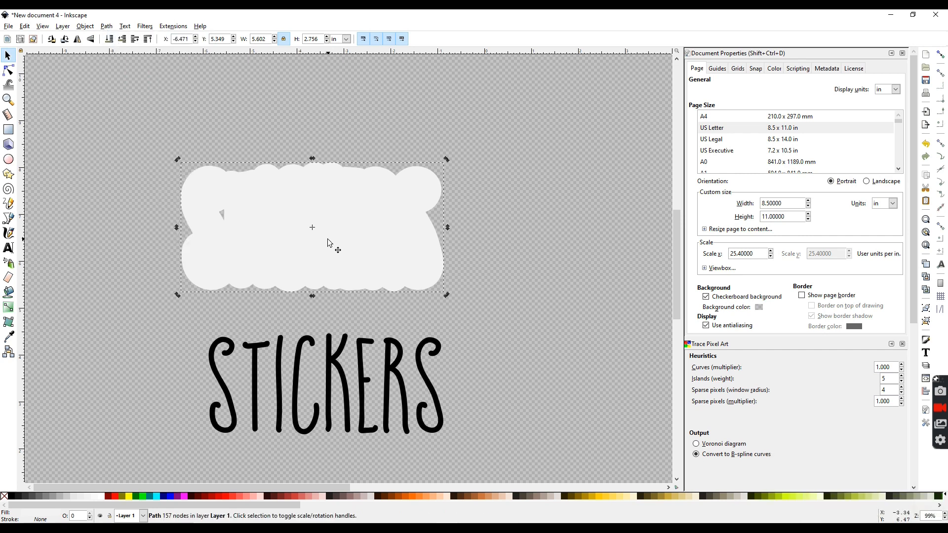
# - Delete all stray nodes inside the outer outline of the light grey shape so its interior is solid
pyautogui.click(9, 71)
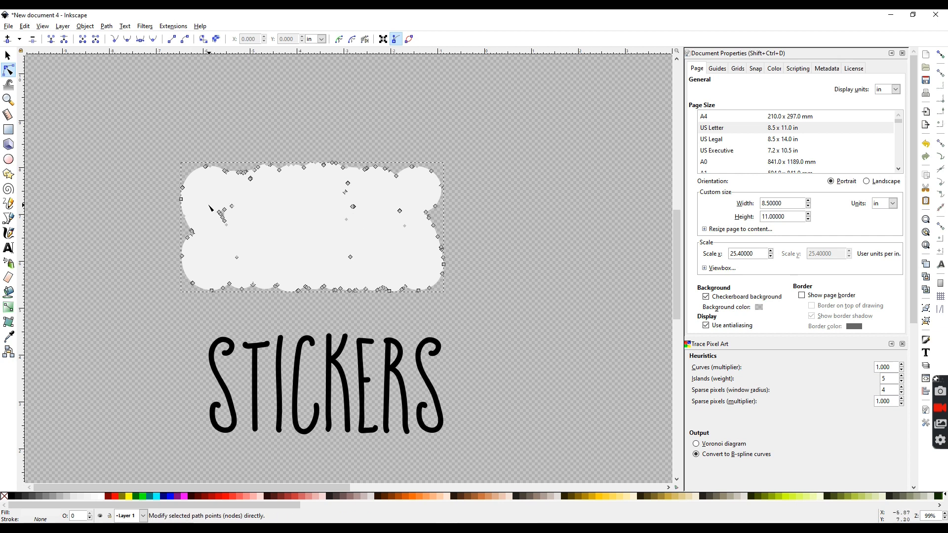
pyautogui.moveTo(207, 202); pyautogui.dragTo(250, 235)
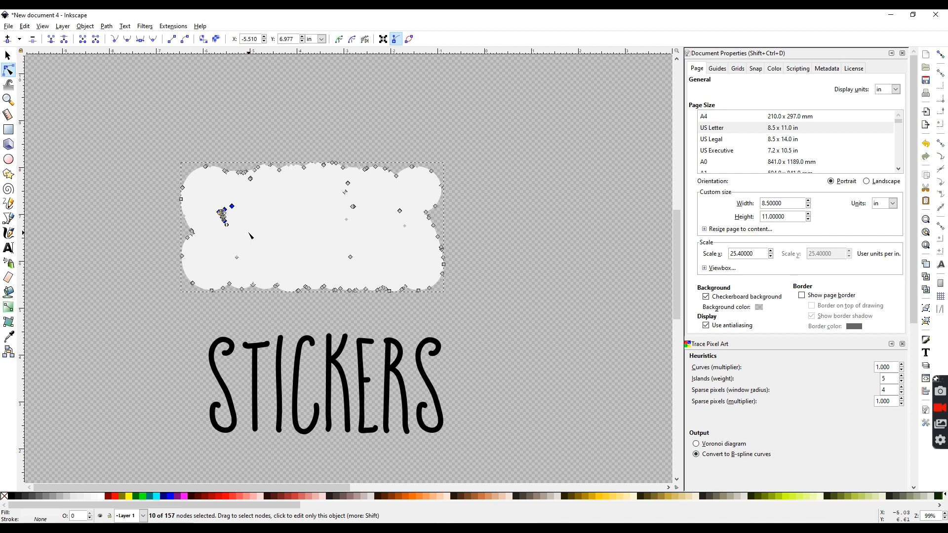
pyautogui.press('Delete')
pyautogui.moveTo(223, 244); pyautogui.dragTo(250, 271)
pyautogui.press('Delete')
pyautogui.moveTo(338, 179); pyautogui.dragTo(367, 268)
pyautogui.press('Delete')
pyautogui.moveTo(384, 201); pyautogui.dragTo(413, 240)
pyautogui.press('Delete')
pyautogui.click(250, 179)
pyautogui.press('Delete')
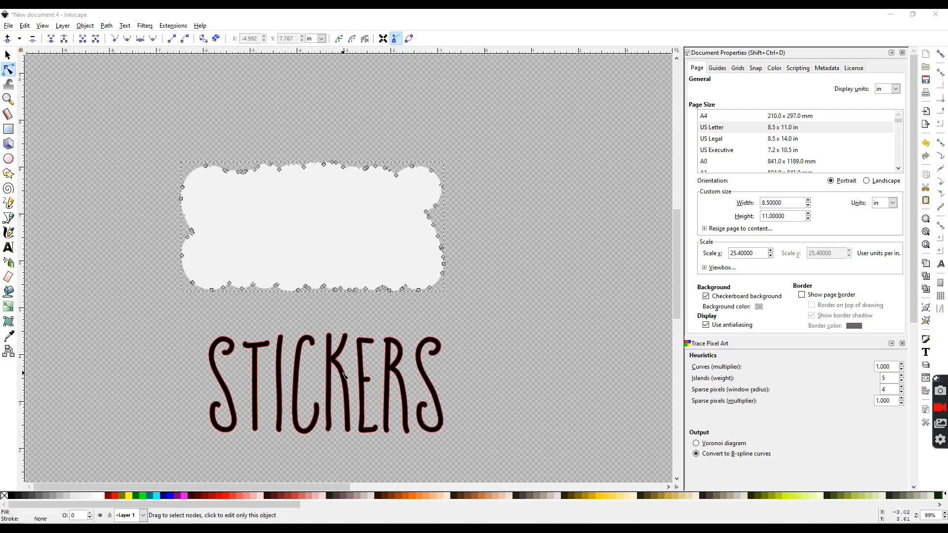
# - Move the STICKERS lettering back onto the light grey shape and center the two objects on each other horizontally and vertically
pyautogui.click(8, 55)
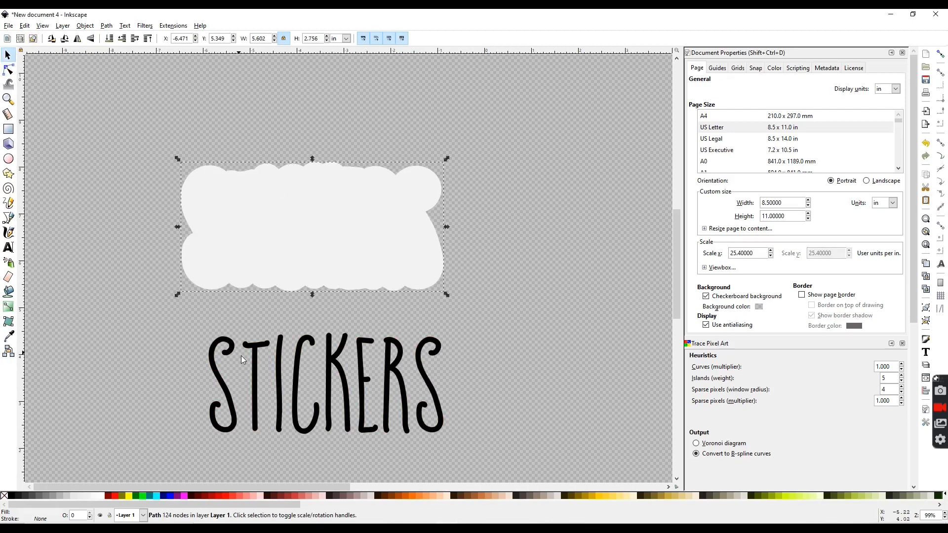
pyautogui.moveTo(295, 389); pyautogui.dragTo(283, 229)
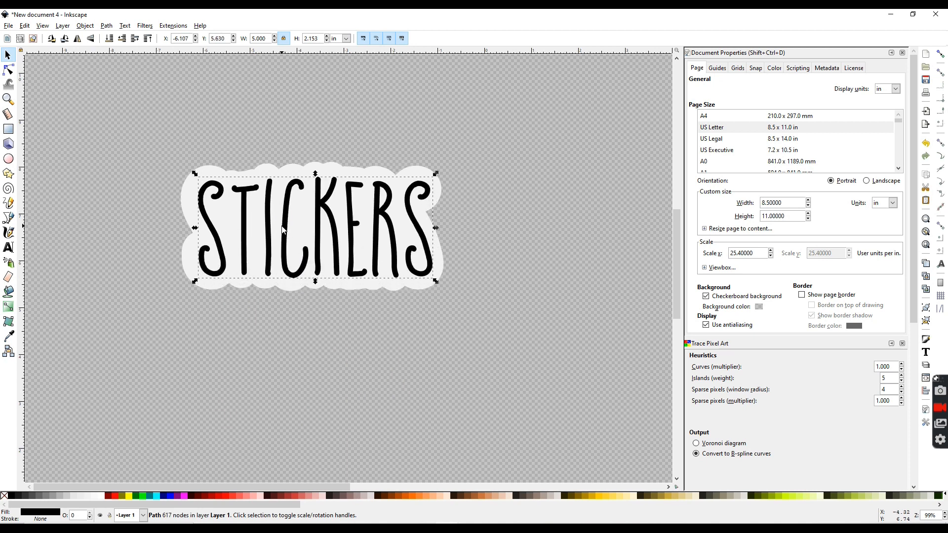
pyautogui.moveTo(161, 140); pyautogui.dragTo(537, 344)
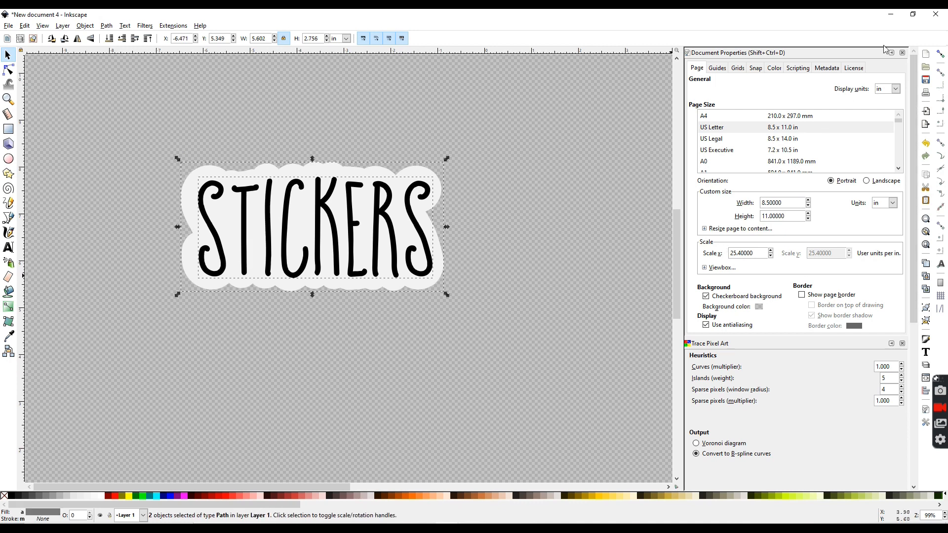
pyautogui.click(903, 52)
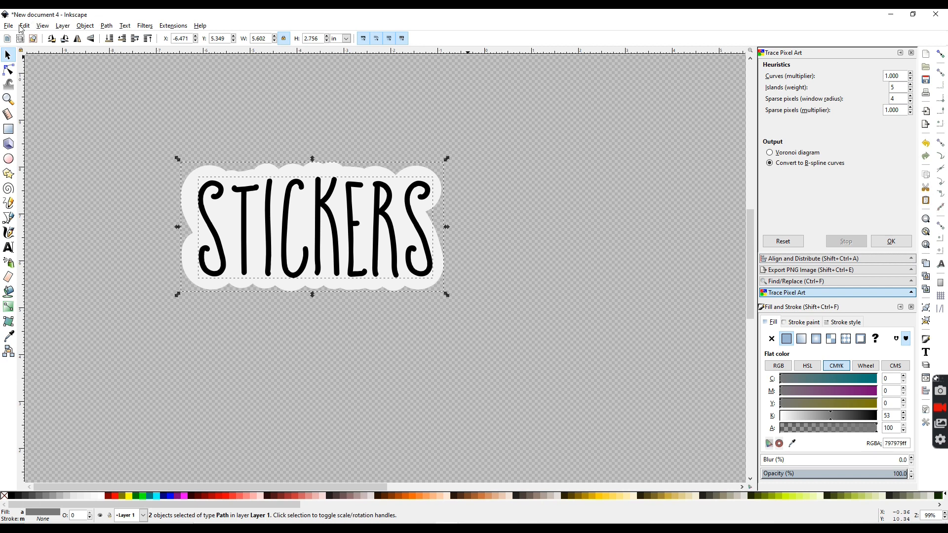
pyautogui.click(85, 26)
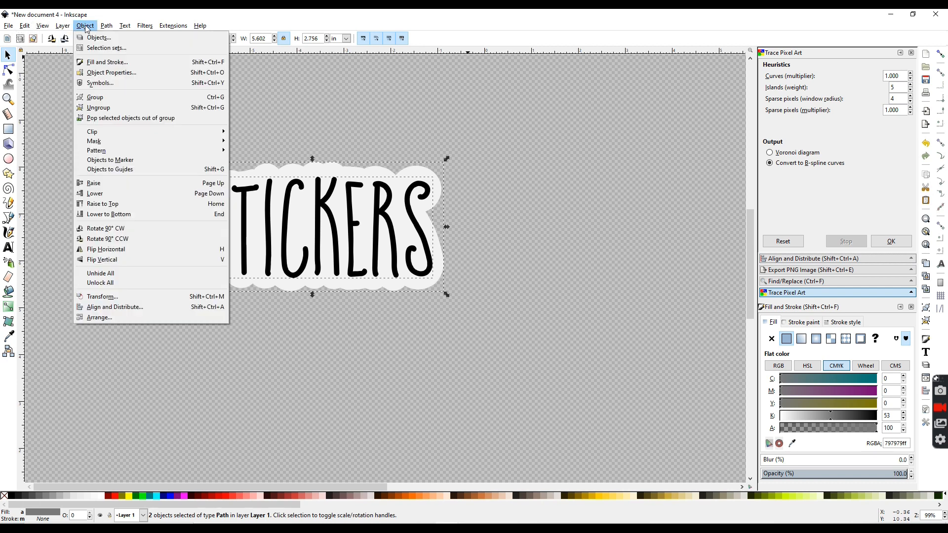
pyautogui.click(133, 306)
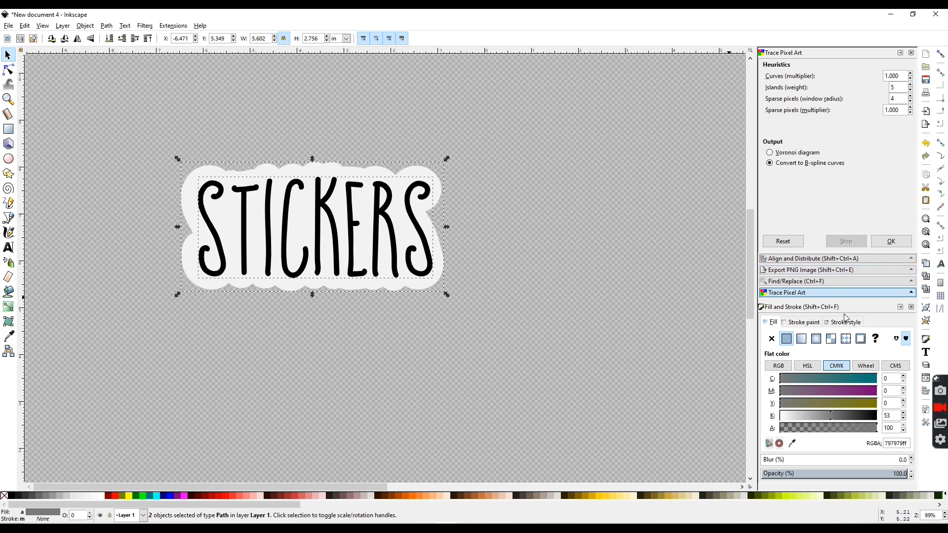
pyautogui.click(855, 103)
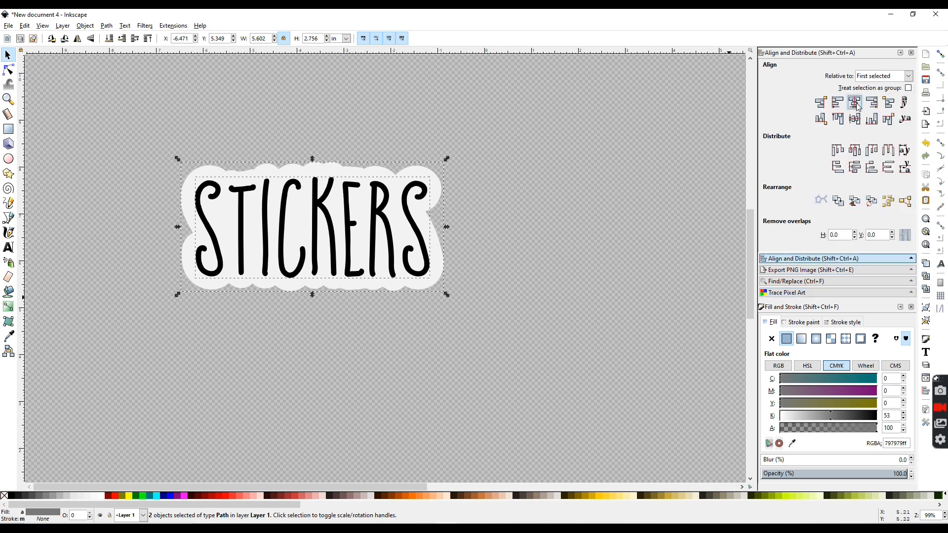
pyautogui.click(855, 119)
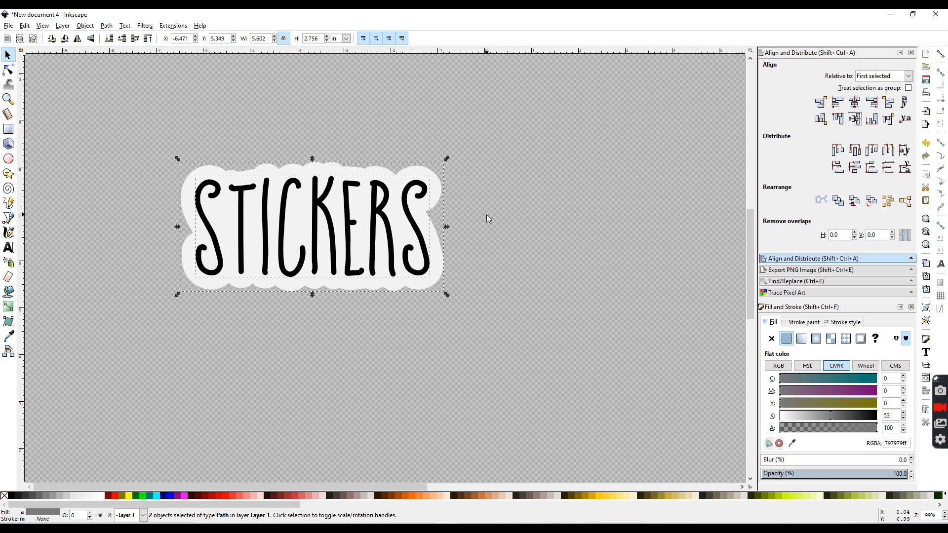
# - Group the lettering with its light grey border and move the group to about X -5.21 in, Y 5.04 in
pyautogui.hotkey('ctrl', 'g')
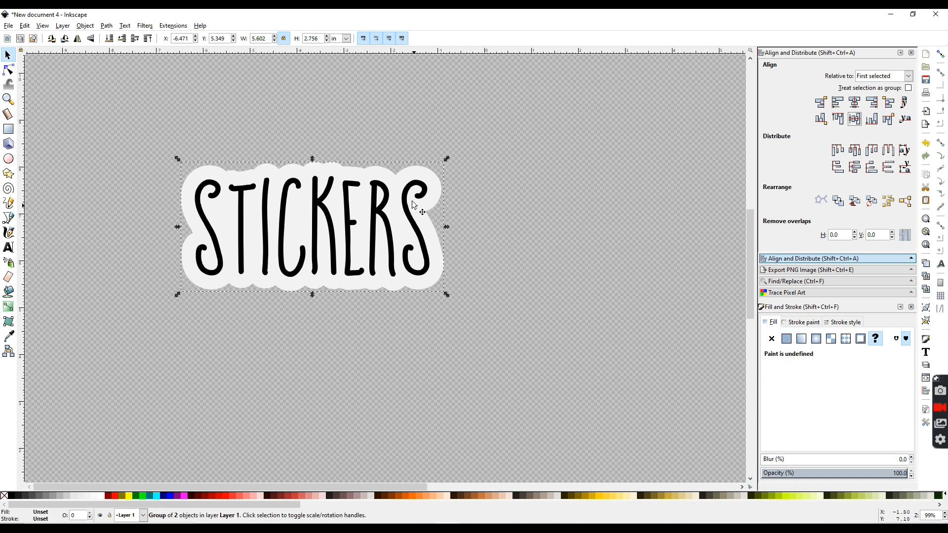
pyautogui.moveTo(441, 221); pyautogui.dragTo(492, 215)
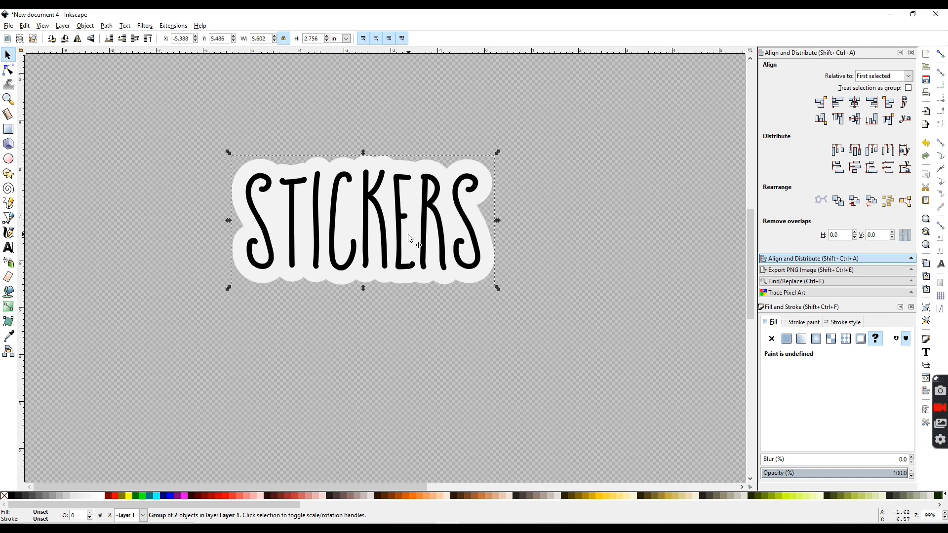
pyautogui.doubleClick(409, 235)
pyautogui.moveTo(357, 225); pyautogui.dragTo(366, 245)
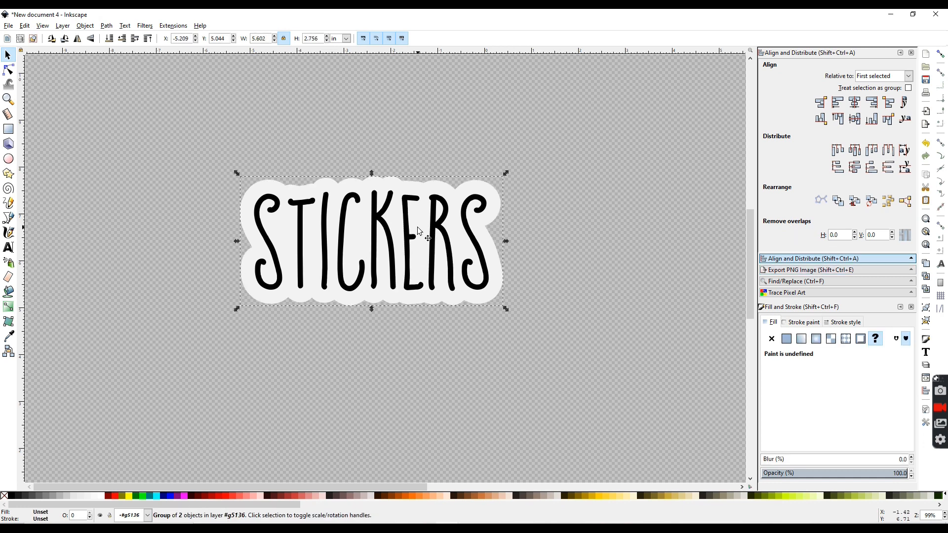
# - Export the selected sticker group as a PNG named Sticker Test in the Temp Images folder, using the selection as export area
pyautogui.click(810, 273)
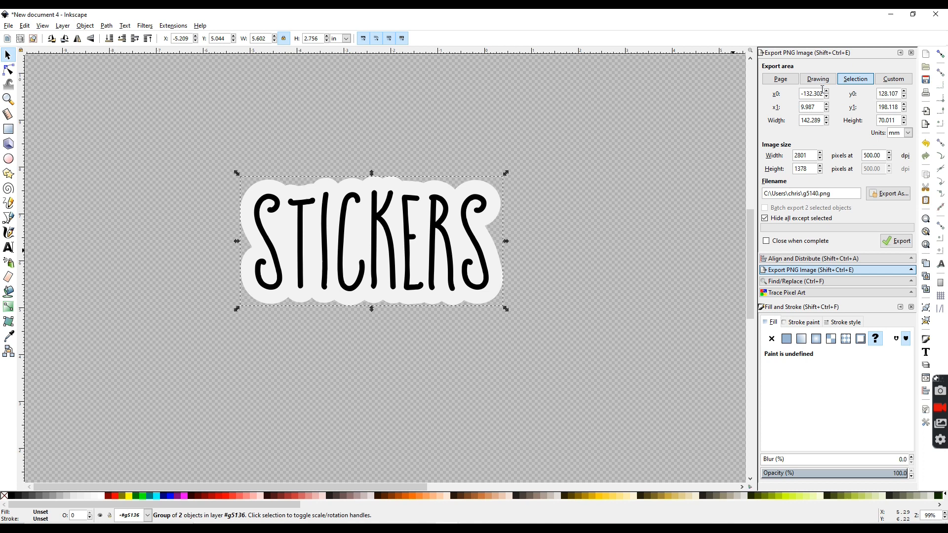
pyautogui.click(860, 82)
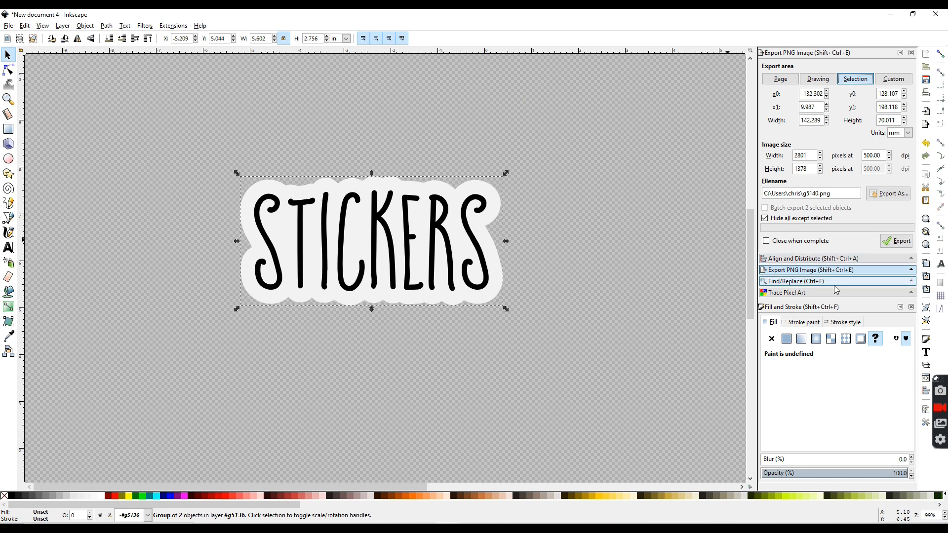
pyautogui.click(892, 197)
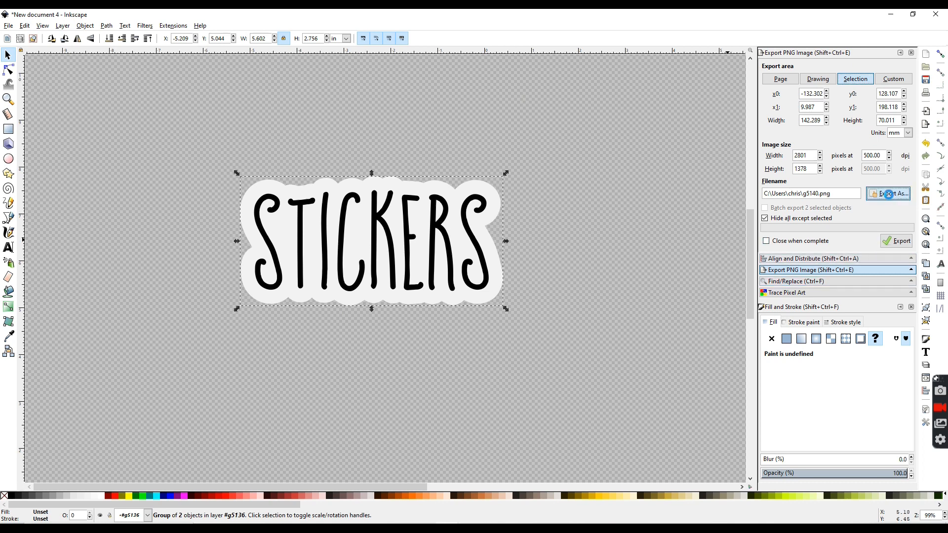
pyautogui.click(48, 177)
pyautogui.write('Sticker Test')
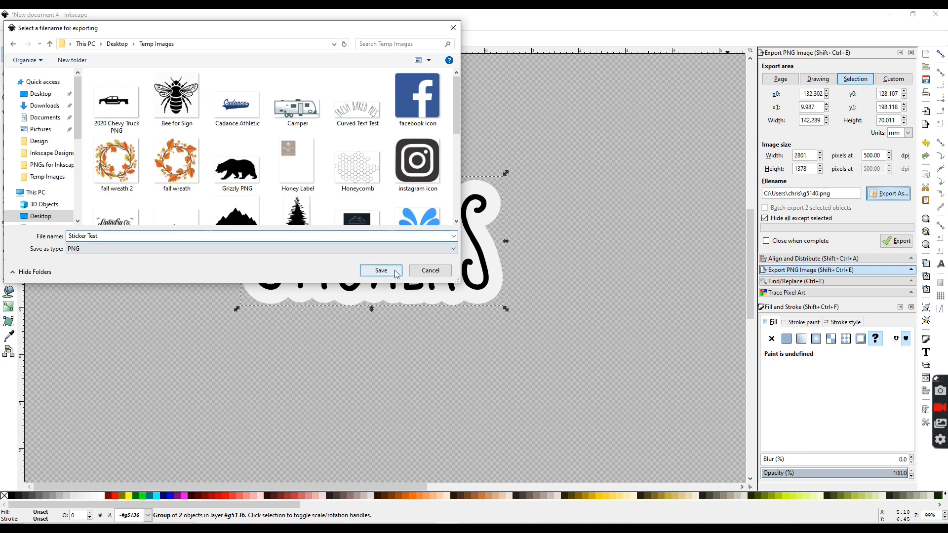
pyautogui.click(381, 271)
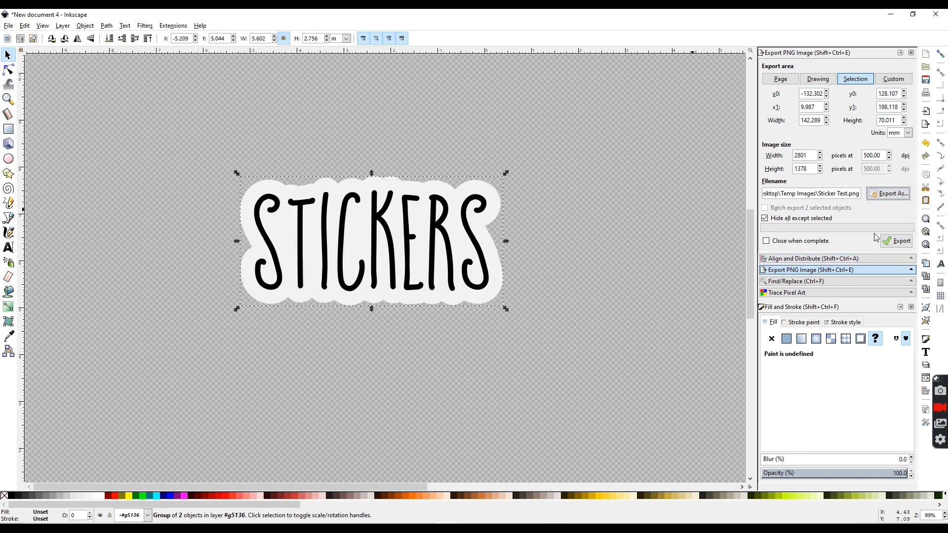
pyautogui.click(895, 245)
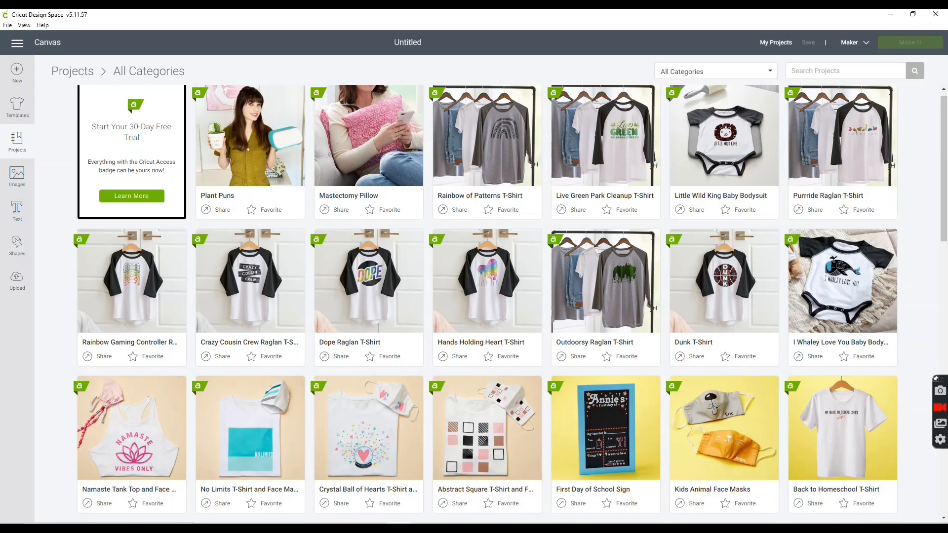
# - Switch to Cricut Design Space, go to the blank canvas and upload the Sticker Test image from the recent files
pyautogui.click(18, 74)
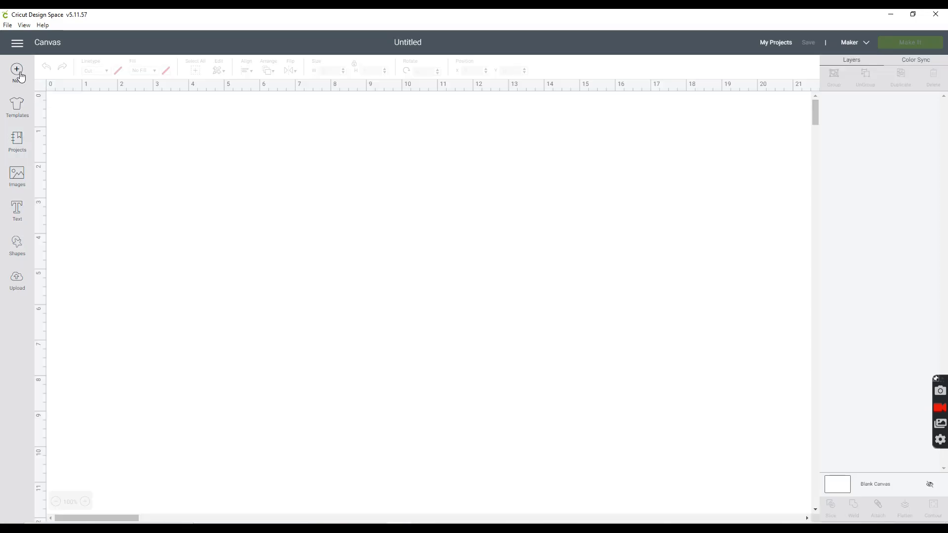
pyautogui.click(18, 282)
pyautogui.click(245, 254)
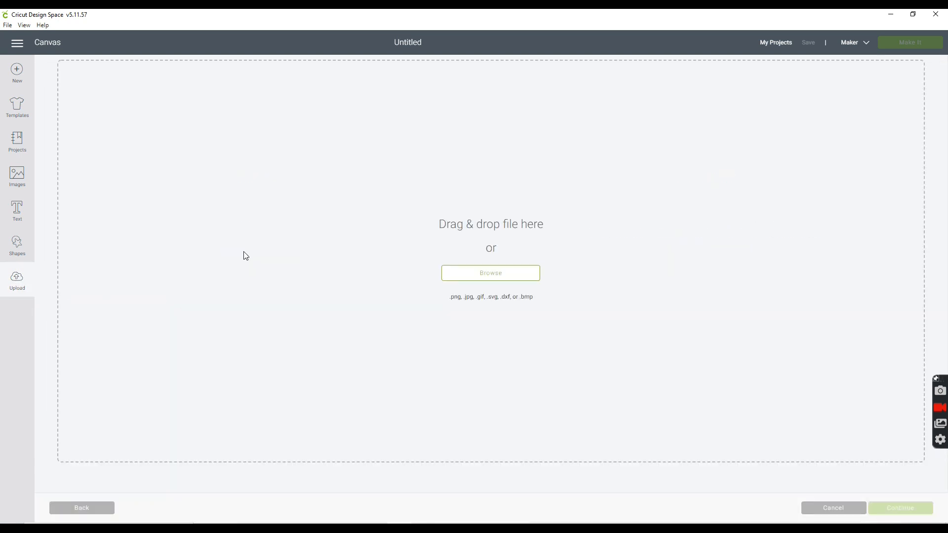
pyautogui.click(516, 273)
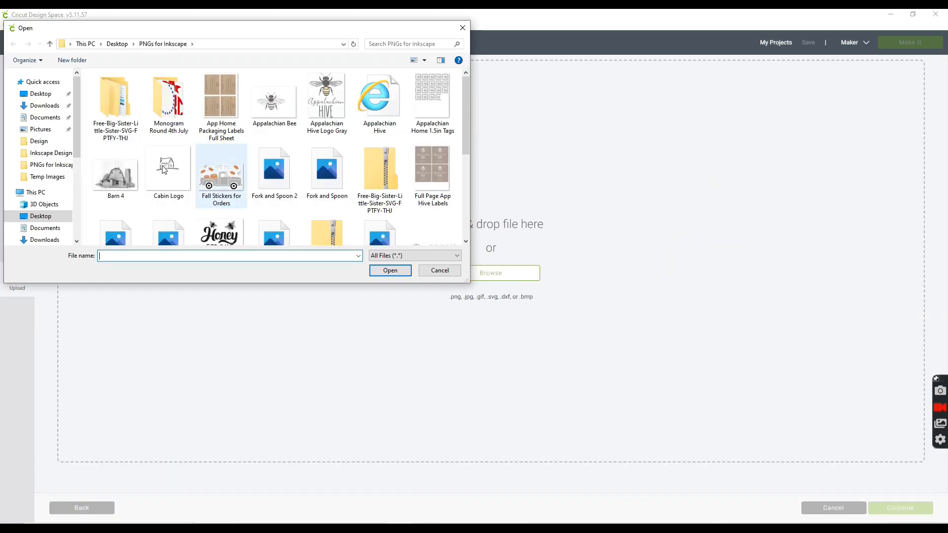
pyautogui.click(27, 82)
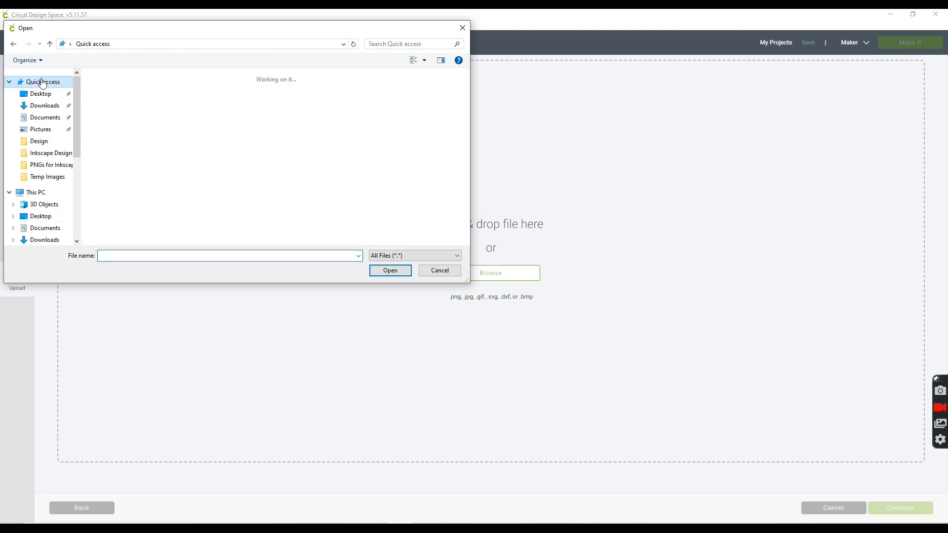
pyautogui.click(169, 211)
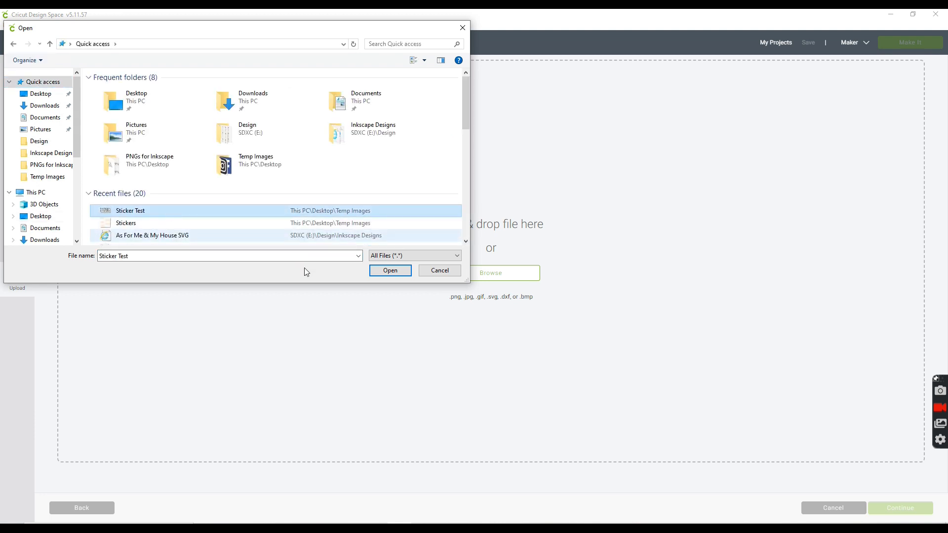
pyautogui.click(389, 271)
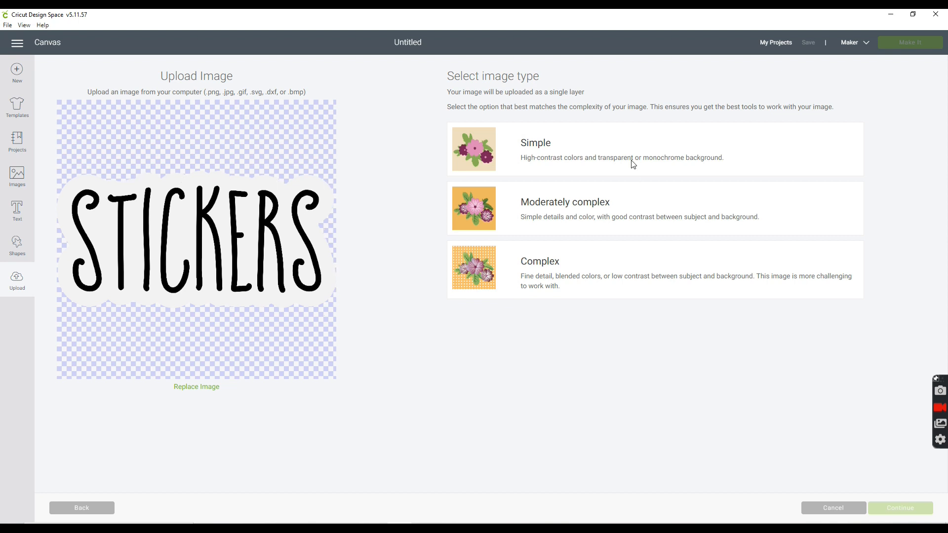
# - Set the uploaded image's type to Complex and proceed past background removal without erasing anything
pyautogui.click(625, 273)
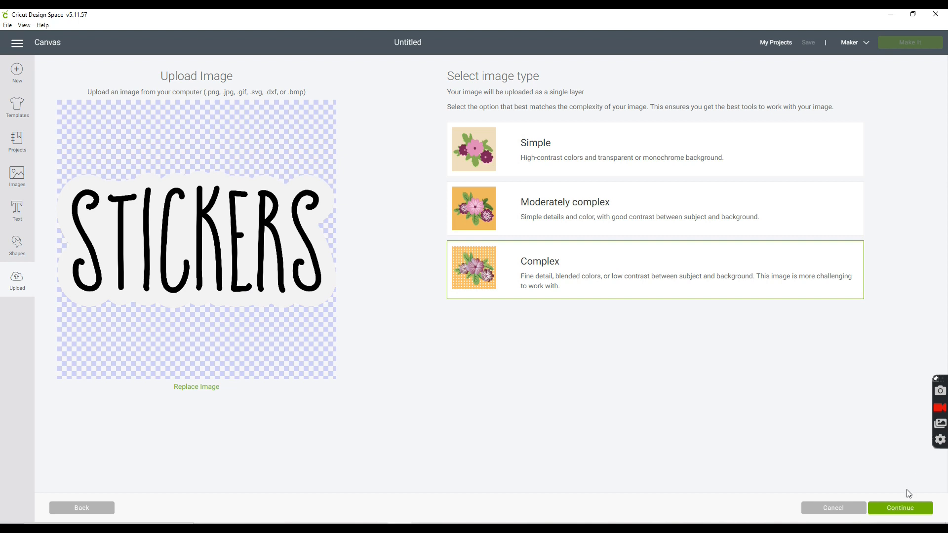
pyautogui.click(905, 513)
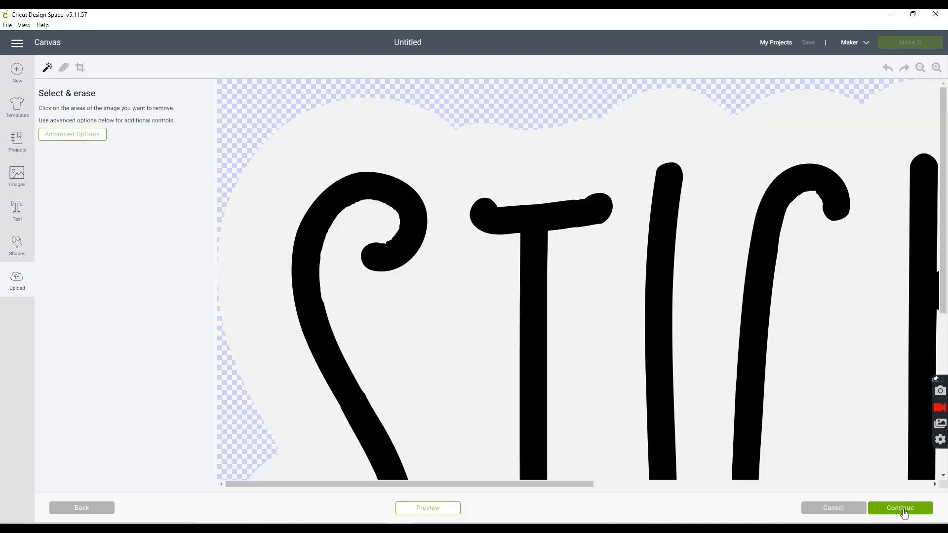
pyautogui.click(920, 67)
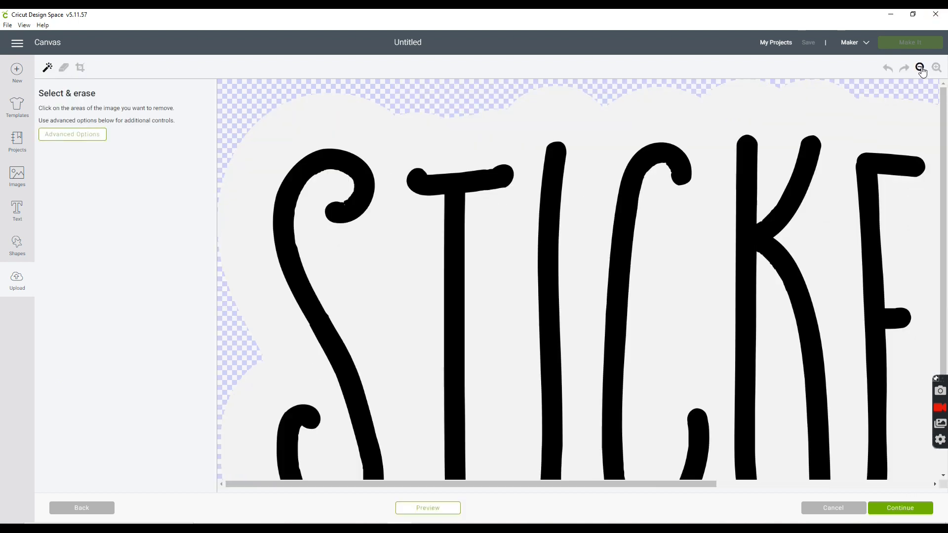
pyautogui.click(921, 68)
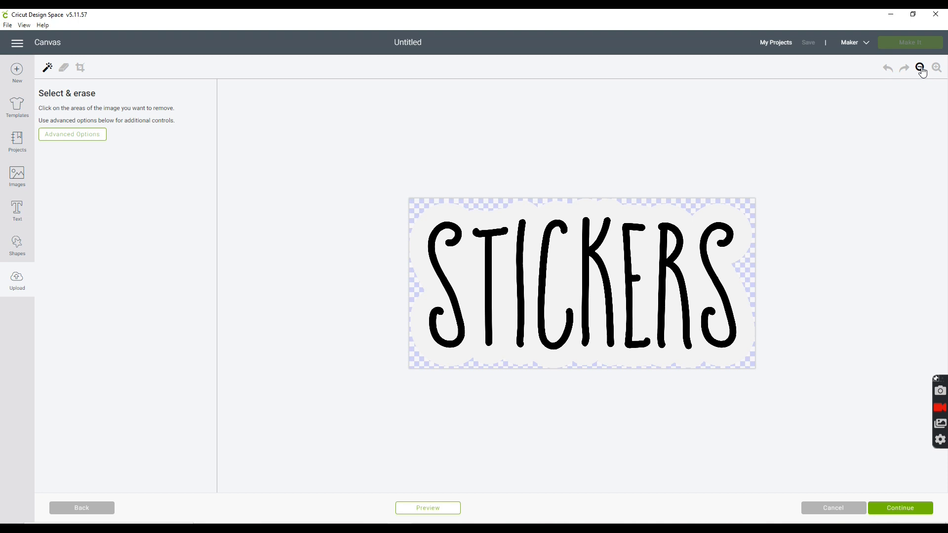
pyautogui.click(899, 513)
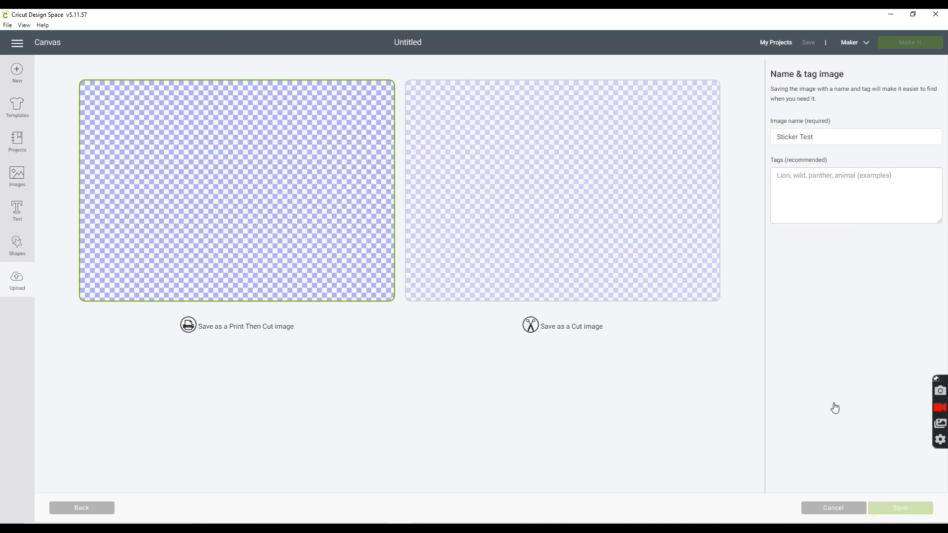
# - Save the upload as a Print Then Cut image and insert it onto the canvas
pyautogui.click(274, 202)
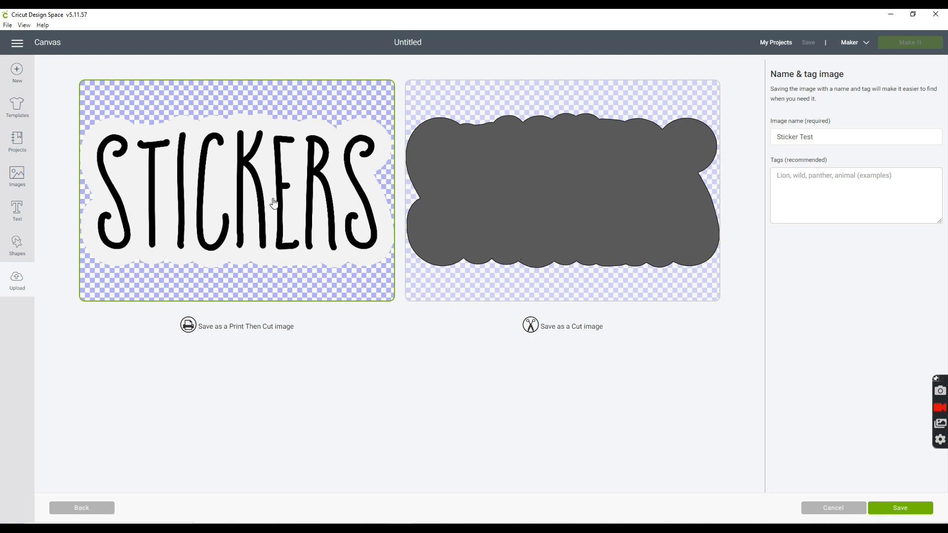
pyautogui.click(913, 511)
pyautogui.click(119, 371)
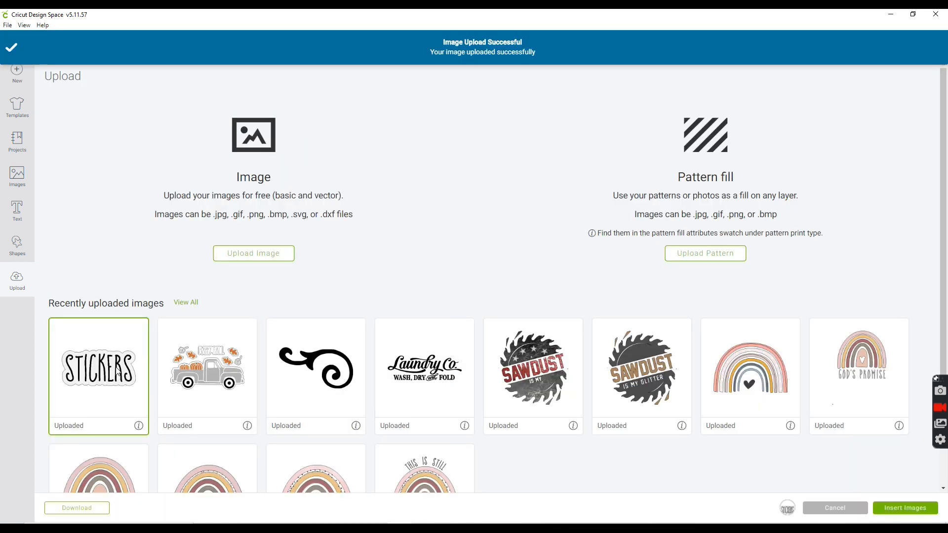
pyautogui.click(902, 514)
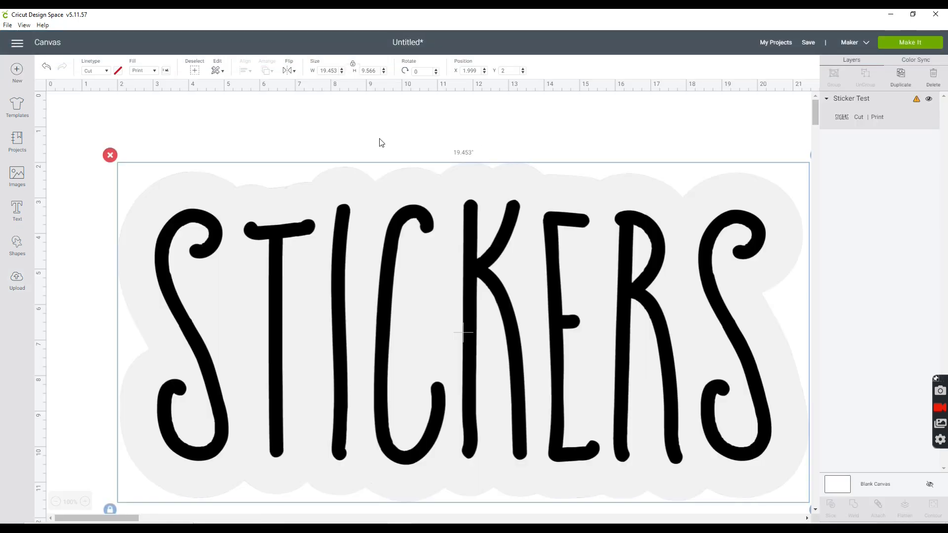
# - Set the width of the STICKERS image on the canvas to 5 inches
pyautogui.click(339, 72)
pyautogui.write('5')
pyautogui.press('Return')
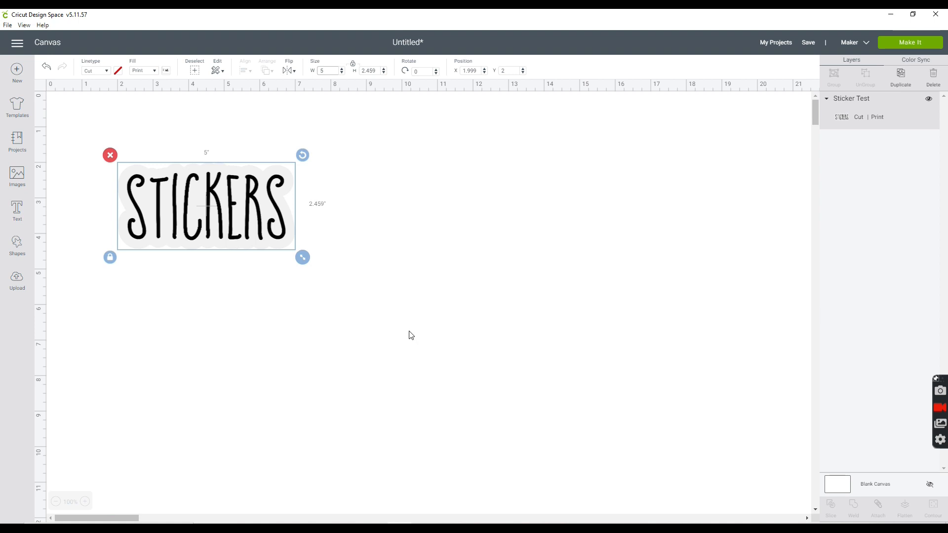
# - Reposition the STICKERS image slightly on the canvas and proceed to Make It
pyautogui.moveTo(221, 219); pyautogui.dragTo(250, 228)
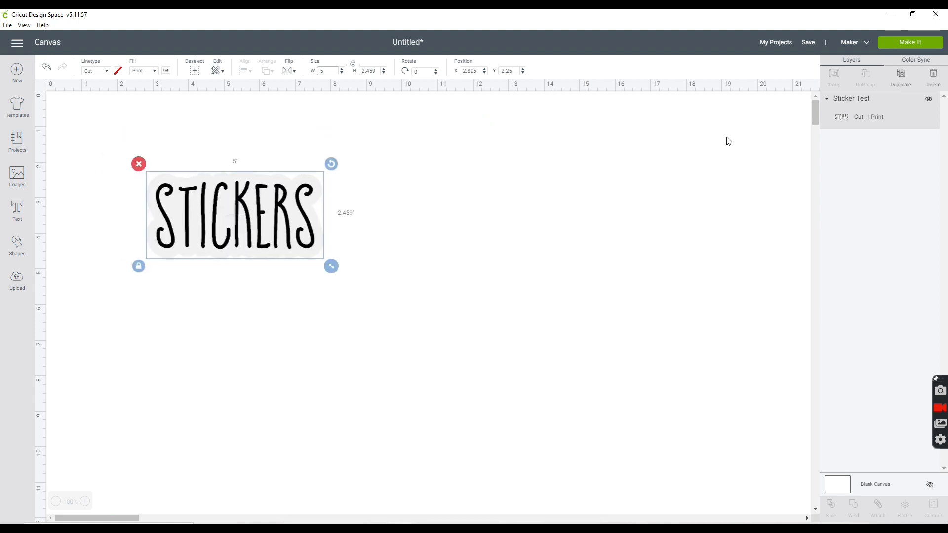
pyautogui.click(899, 43)
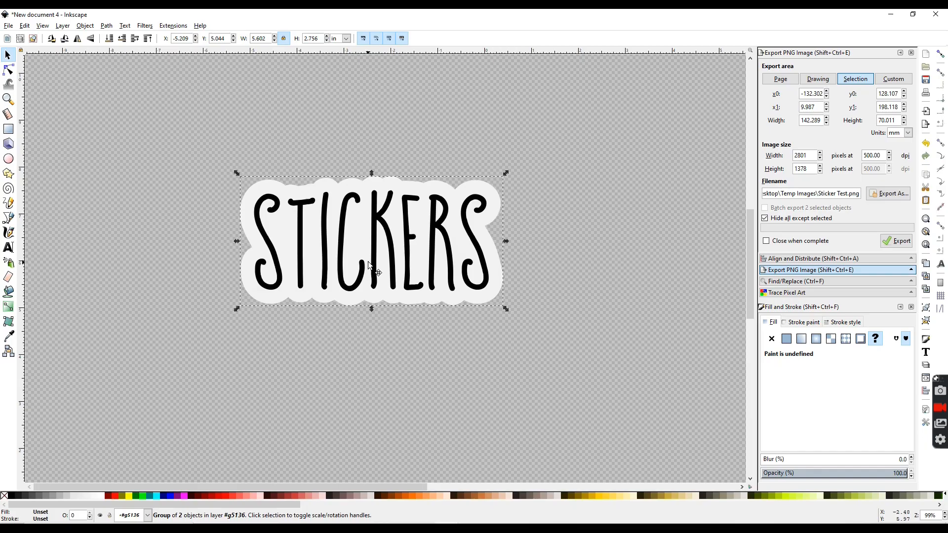
# - Switch to Inkscape, remove the STICKERS group and import fall wreath 2 from the Temp Images folder as an embedded image
pyautogui.click(369, 262)
pyautogui.click(384, 231)
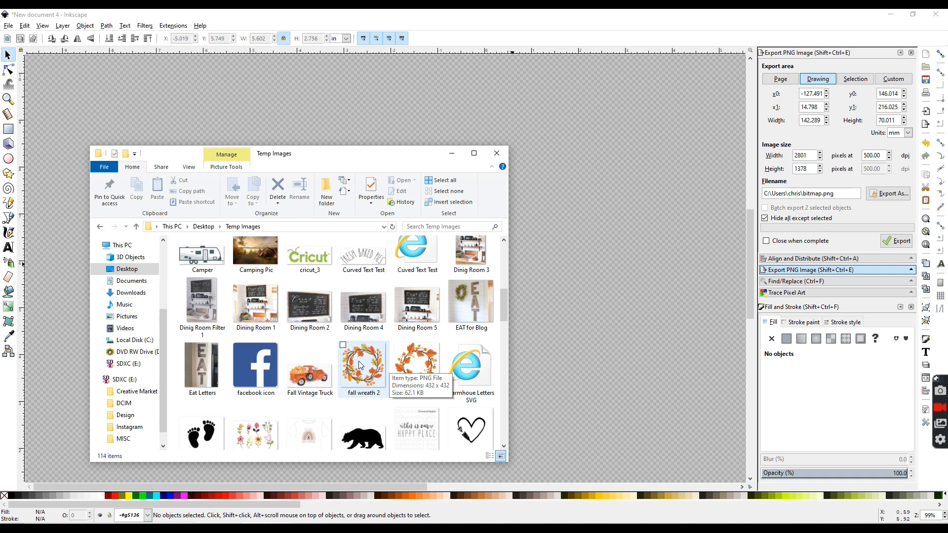
pyautogui.click(360, 365)
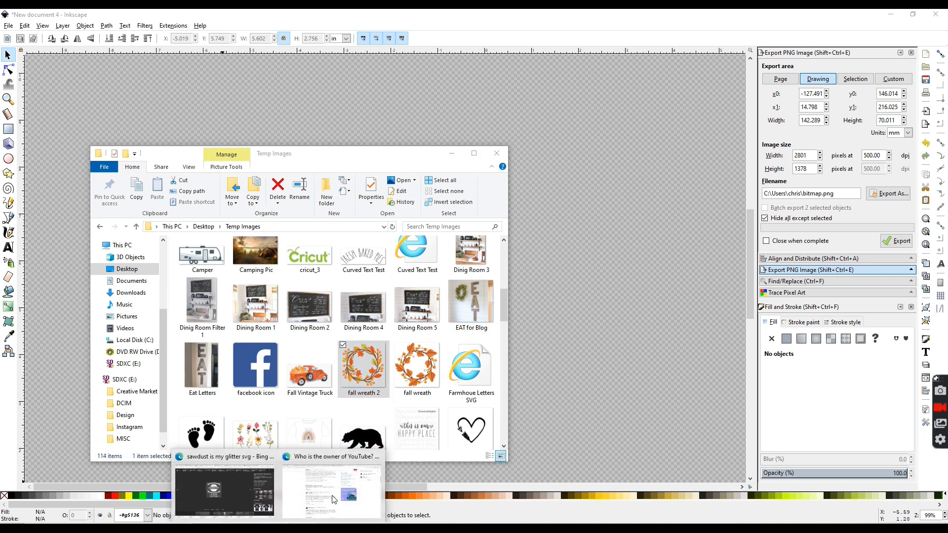
pyautogui.click(334, 498)
pyautogui.hotkey('alt', 'Tab')
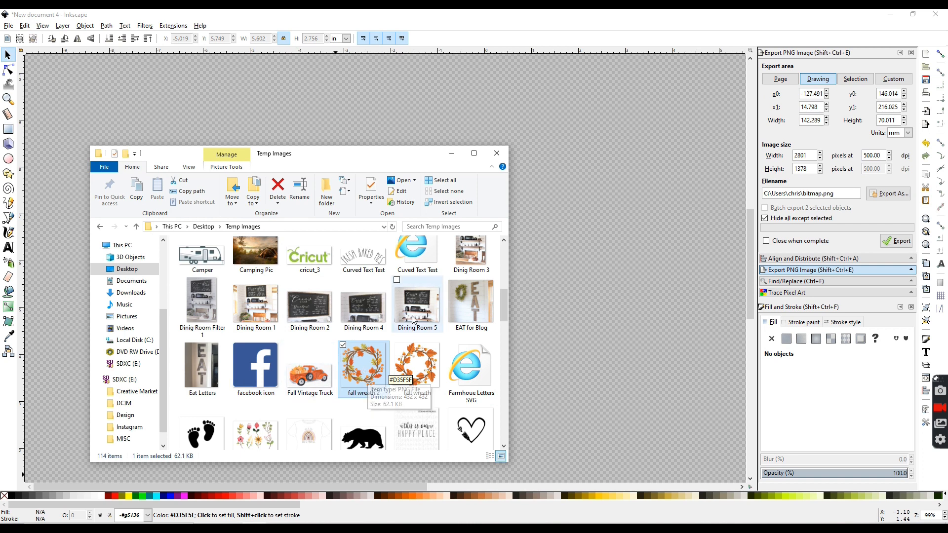
pyautogui.click(534, 342)
pyautogui.hotkey('alt', 'Tab')
pyautogui.moveTo(365, 366); pyautogui.dragTo(614, 323)
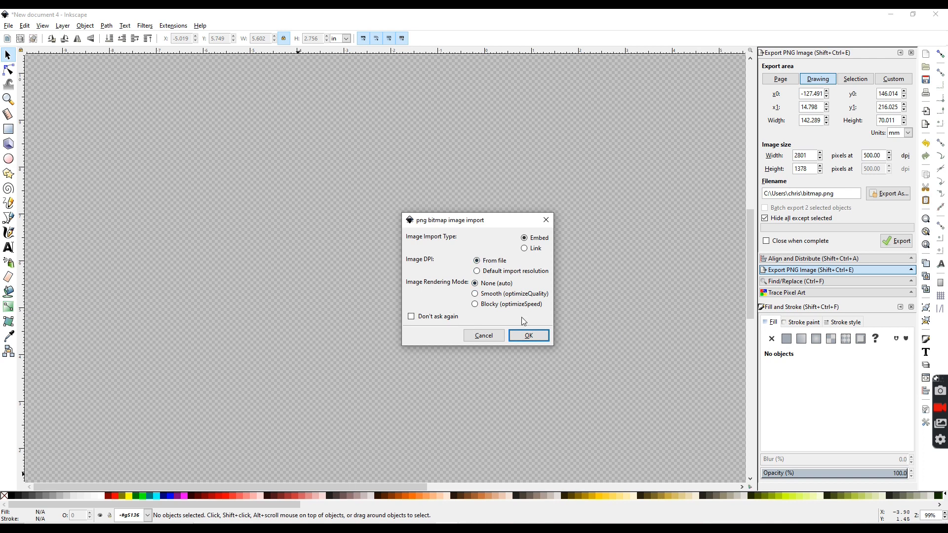
pyautogui.click(532, 335)
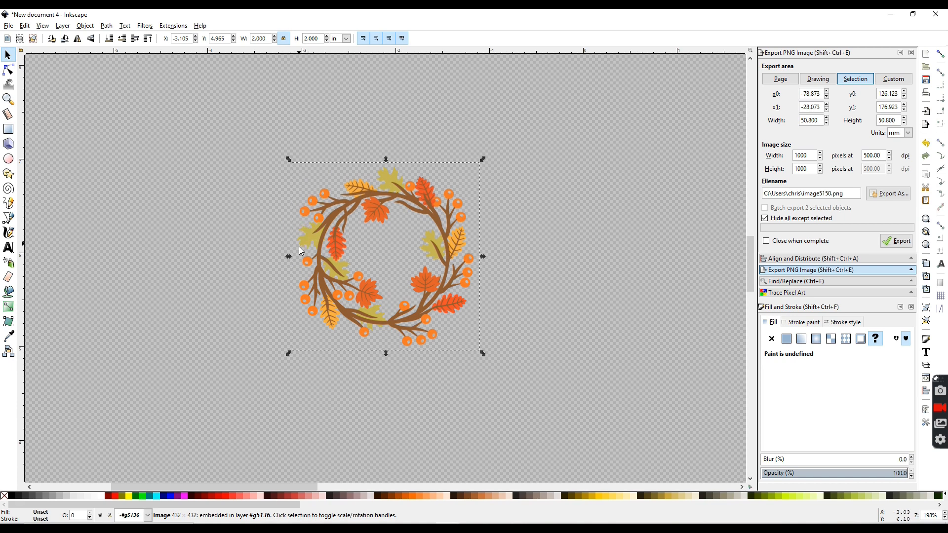
# - Duplicate the fall wreath image and set the two wreaths side by side with a gap between them
pyautogui.moveTo(327, 276); pyautogui.dragTo(265, 242)
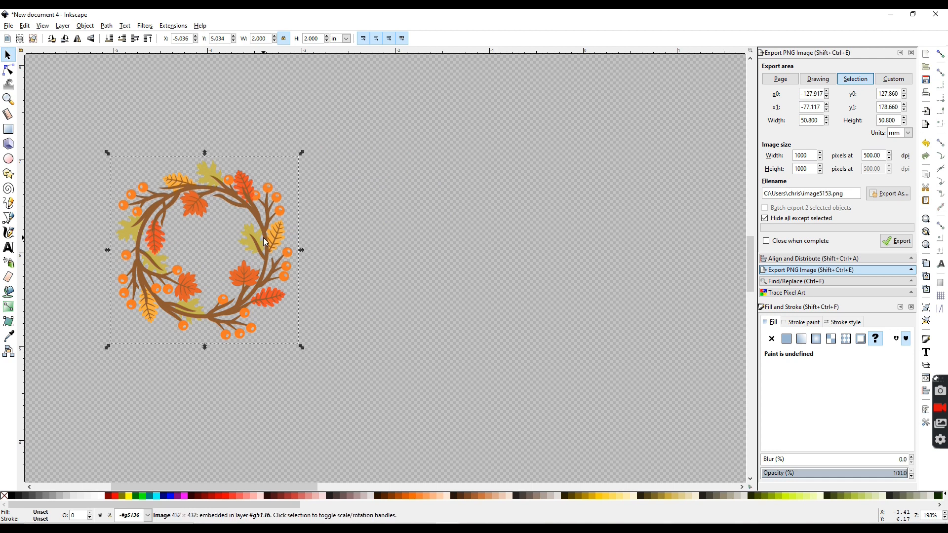
pyautogui.hotkey('ctrl', 'd')
pyautogui.moveTo(263, 238); pyautogui.dragTo(538, 237)
# - Trace the right-hand wreath with Trace Bitmap using Colors, 2 scans, background removal and live preview
pyautogui.click(107, 27)
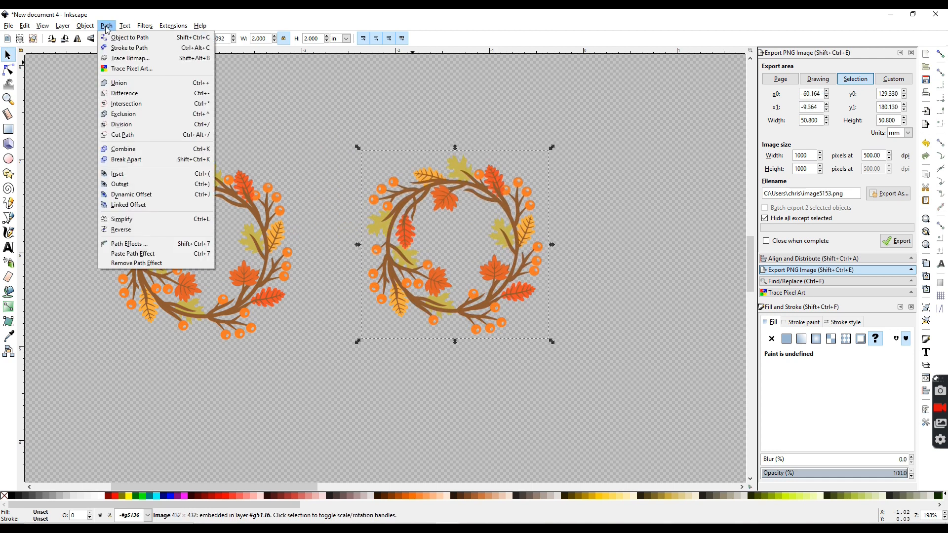
pyautogui.click(131, 59)
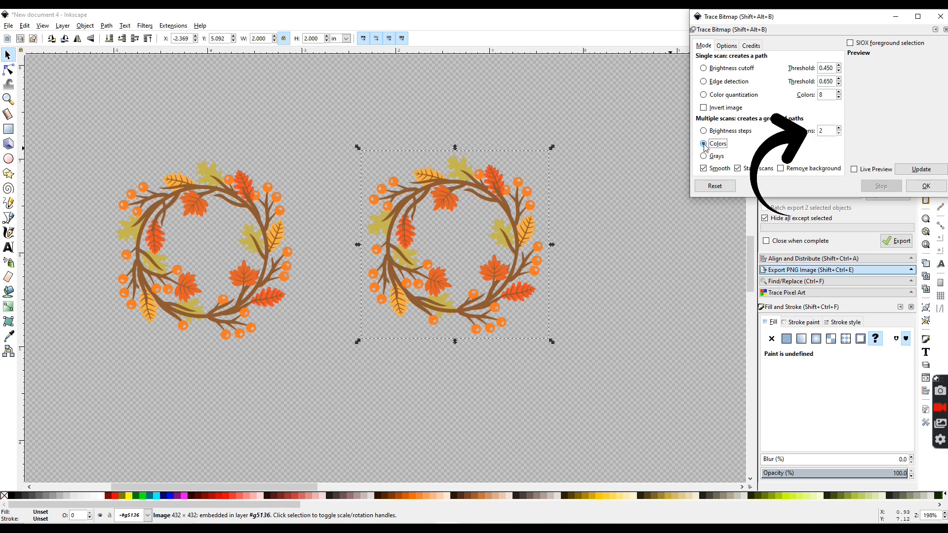
pyautogui.click(926, 183)
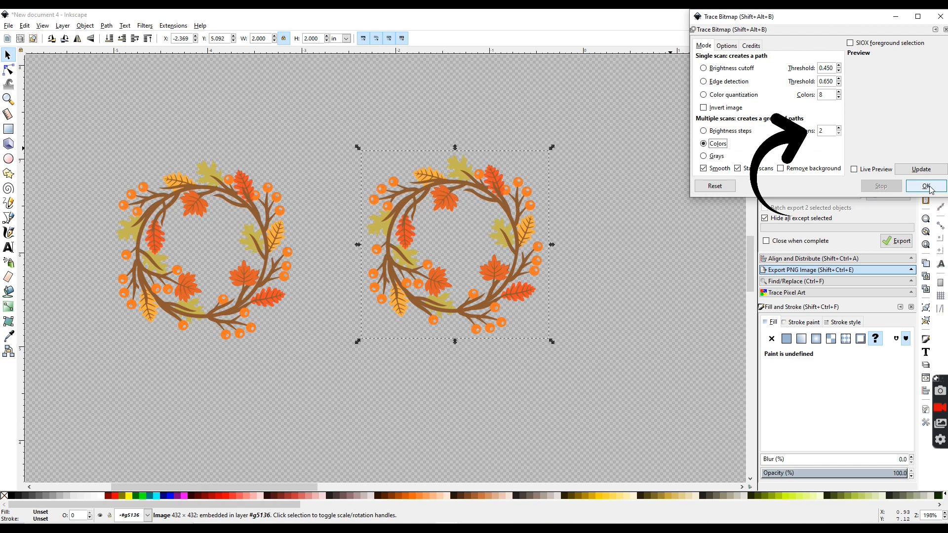
pyautogui.click(781, 169)
pyautogui.click(854, 169)
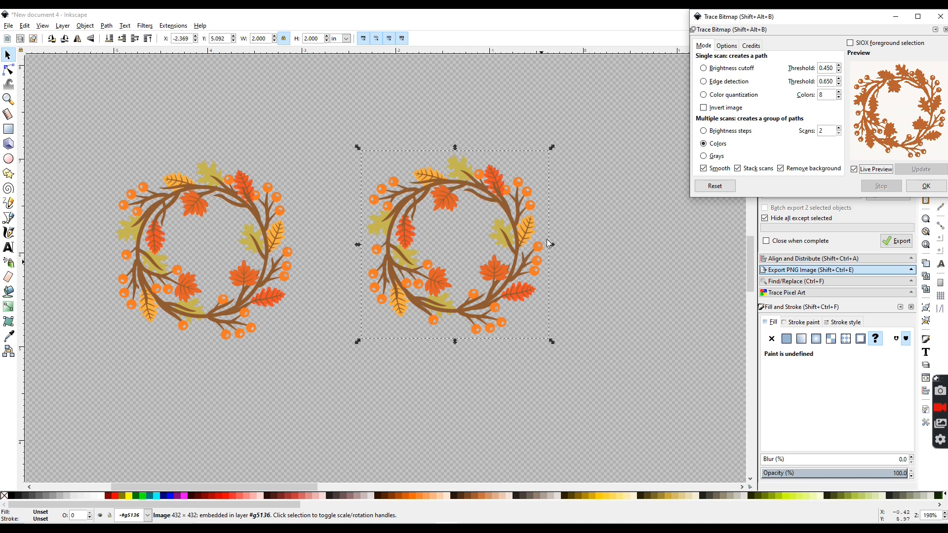
pyautogui.click(935, 186)
# - Separate the brown trace from its source image, delete that image and place the trace beside the original wreath
pyautogui.moveTo(528, 244)
pyautogui.mouseDown()
pyautogui.moveTo(574, 275)
pyautogui.moveTo(608, 326)
pyautogui.mouseUp()
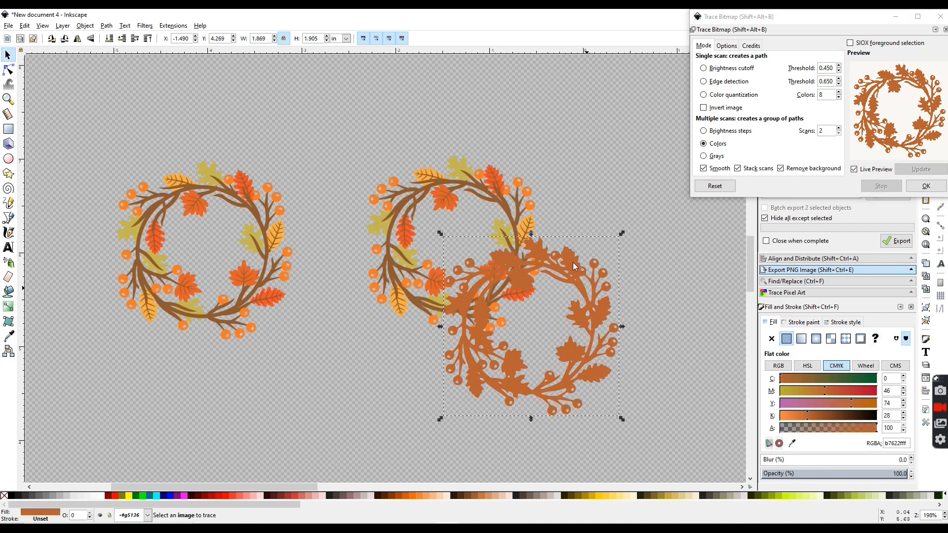
pyautogui.click(505, 193)
pyautogui.press('Delete')
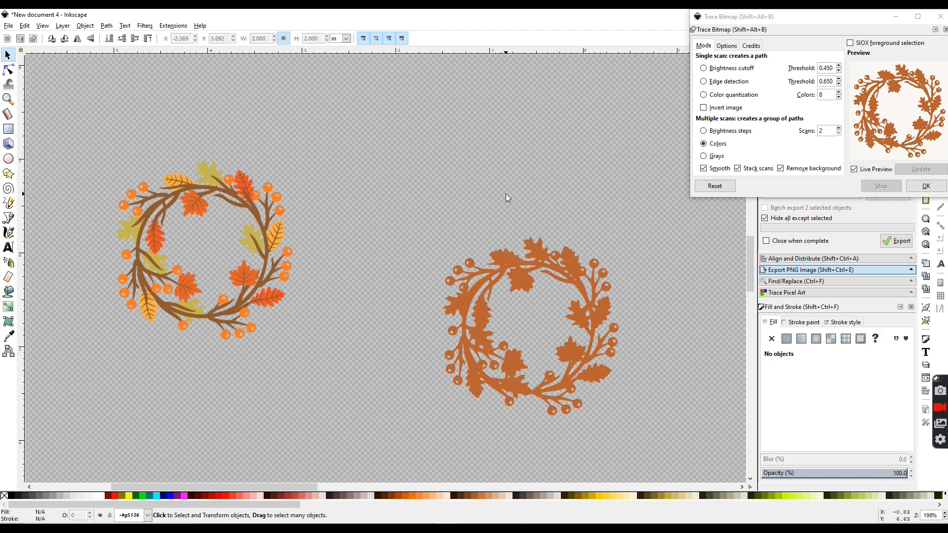
pyautogui.moveTo(513, 297)
pyautogui.mouseDown()
pyautogui.moveTo(454, 271)
pyautogui.moveTo(430, 220)
pyautogui.mouseUp()
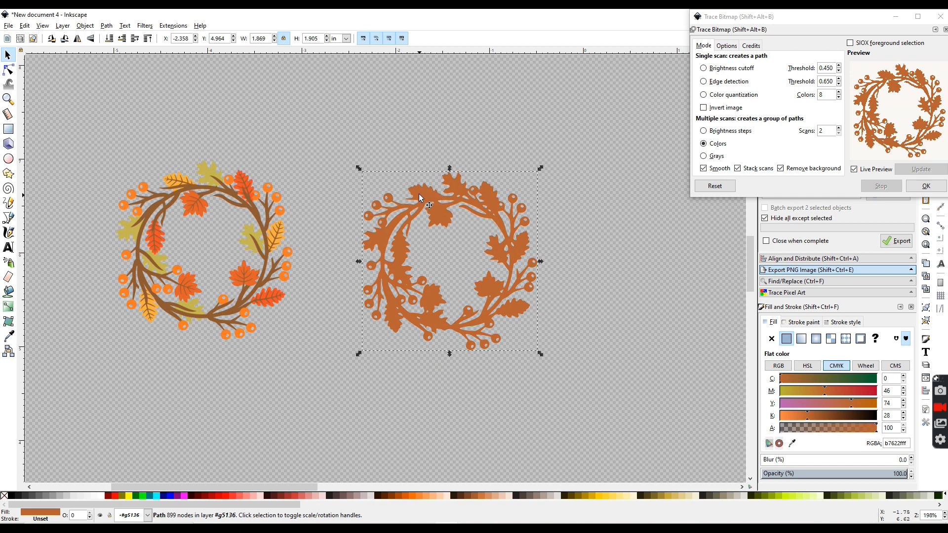
# - Apply Object to Path to the traced brown wreath and close the Trace Bitmap dialog
pyautogui.click(106, 26)
pyautogui.click(111, 35)
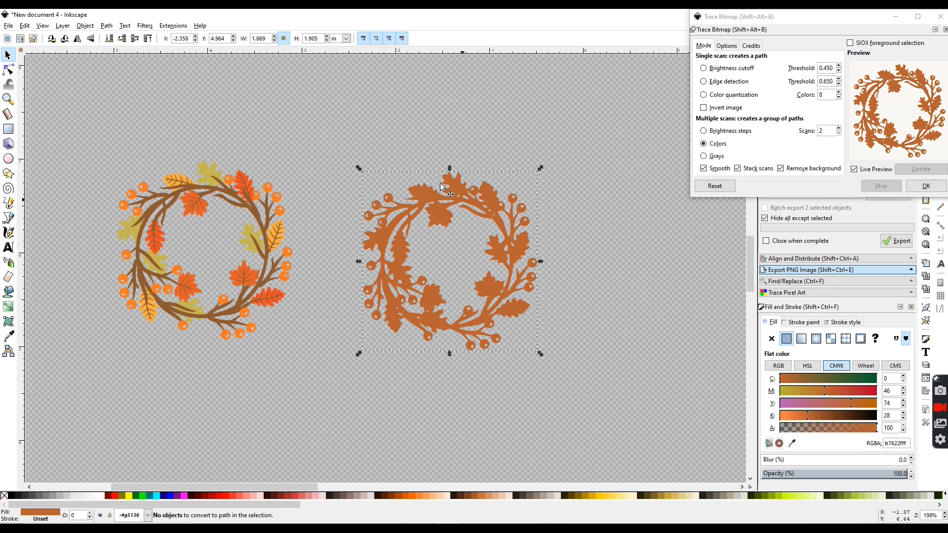
pyautogui.click(940, 17)
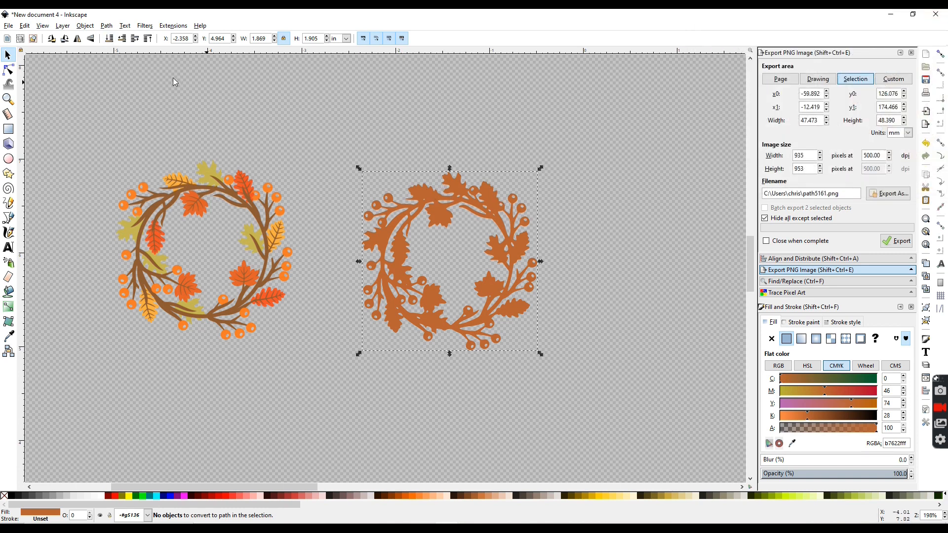
# - Create a linked offset of the traced wreath, expand it outward by about 1.45 pt and fill it white
pyautogui.click(107, 25)
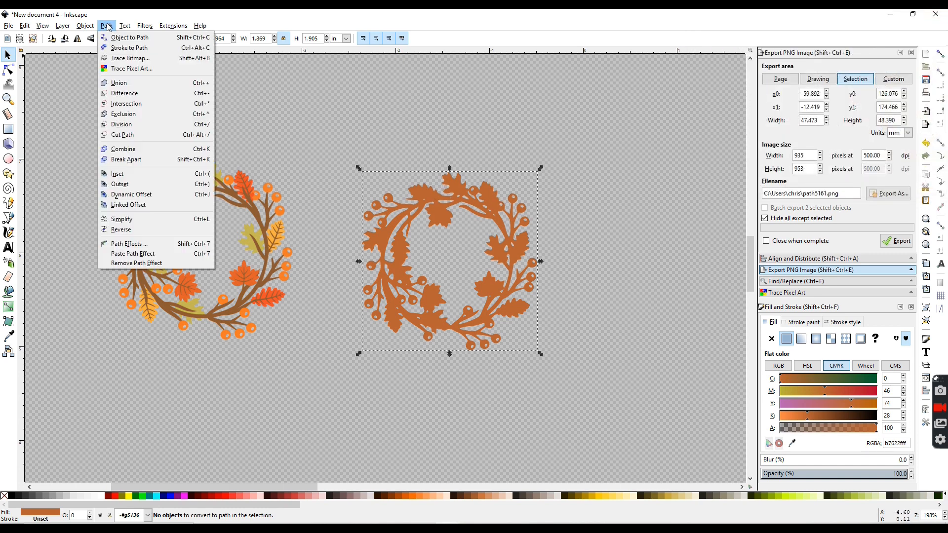
pyautogui.click(143, 208)
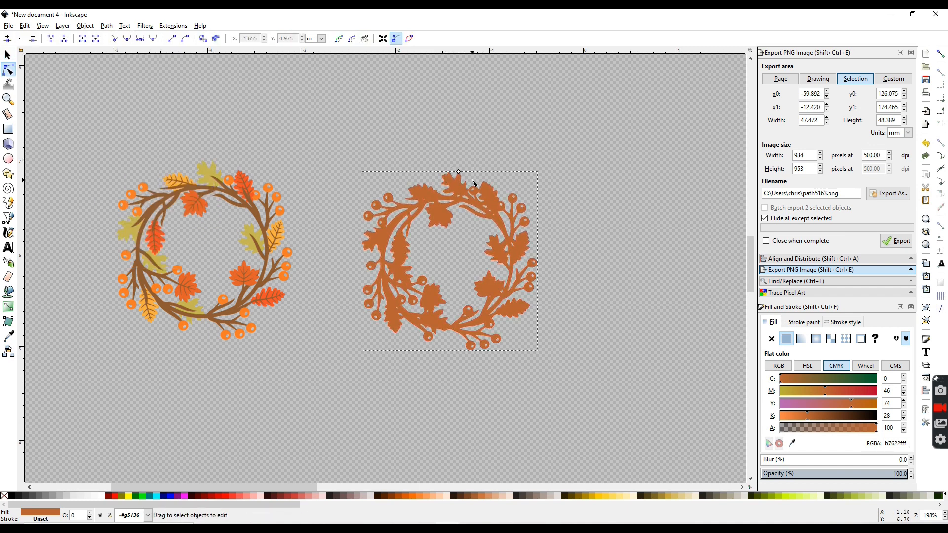
pyautogui.moveTo(457, 172)
pyautogui.mouseDown()
pyautogui.moveTo(476, 169)
pyautogui.moveTo(471, 131)
pyautogui.moveTo(458, 176)
pyautogui.mouseUp()
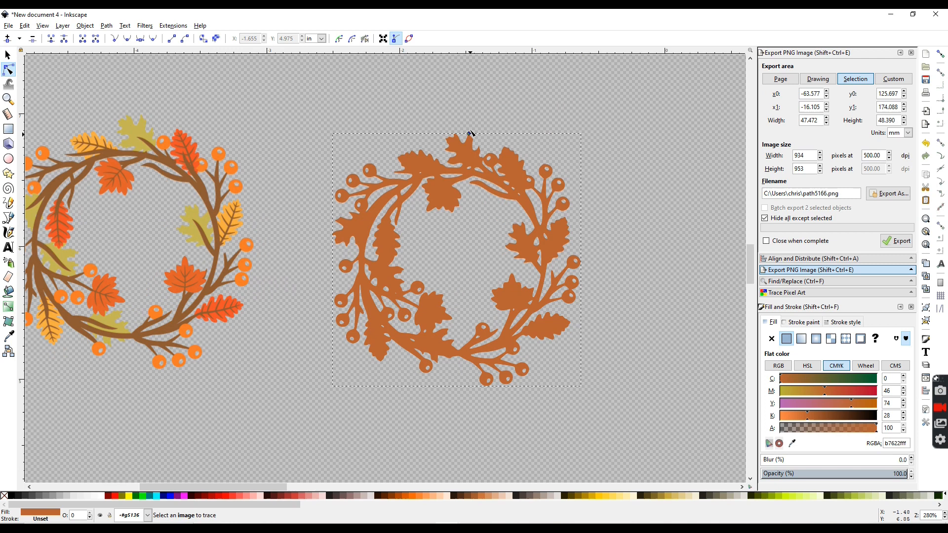
pyautogui.moveTo(470, 132); pyautogui.dragTo(471, 128)
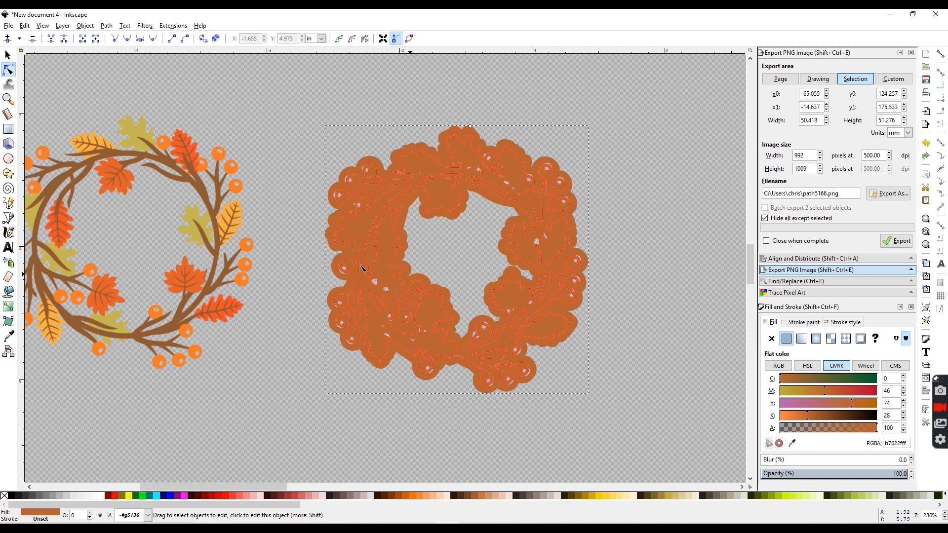
pyautogui.click(98, 495)
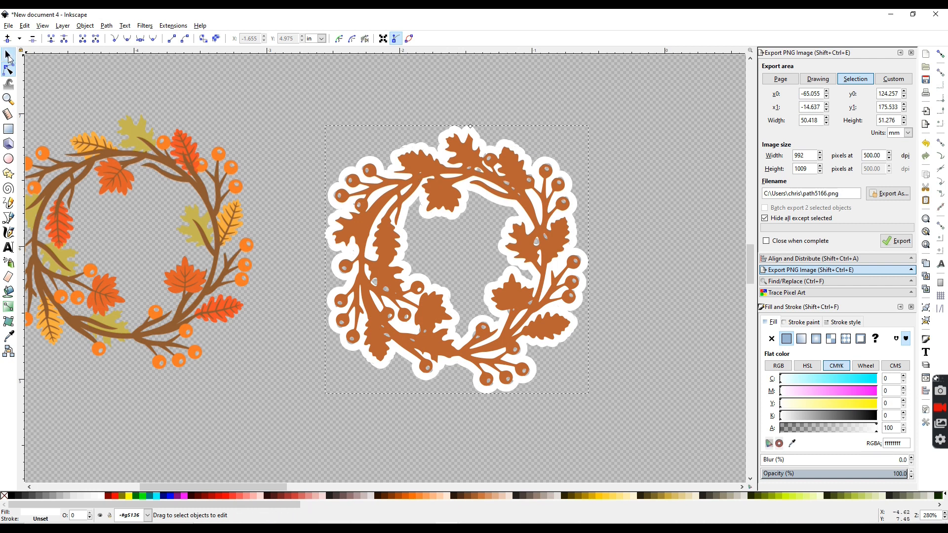
# - Move the brown traced wreath off the white offset and place it below
pyautogui.click(8, 56)
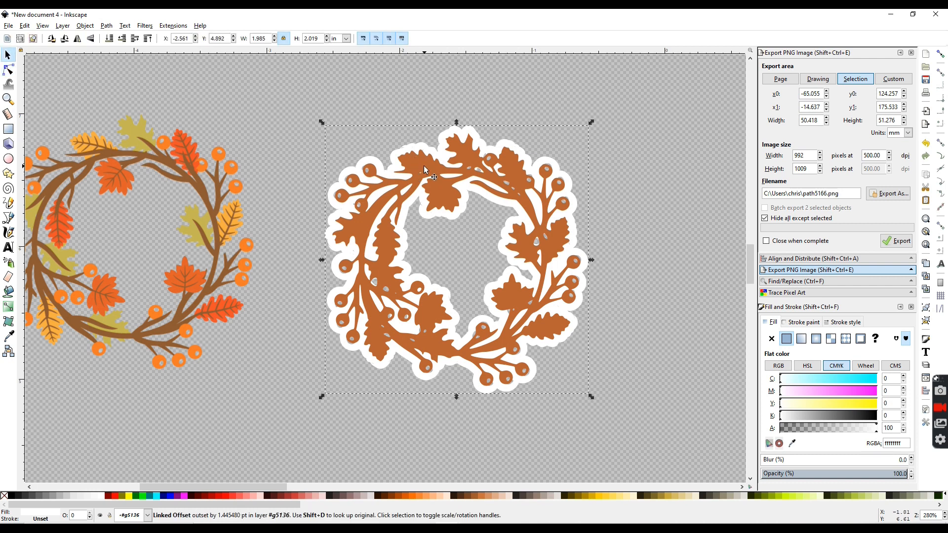
pyautogui.moveTo(464, 307); pyautogui.dragTo(523, 485)
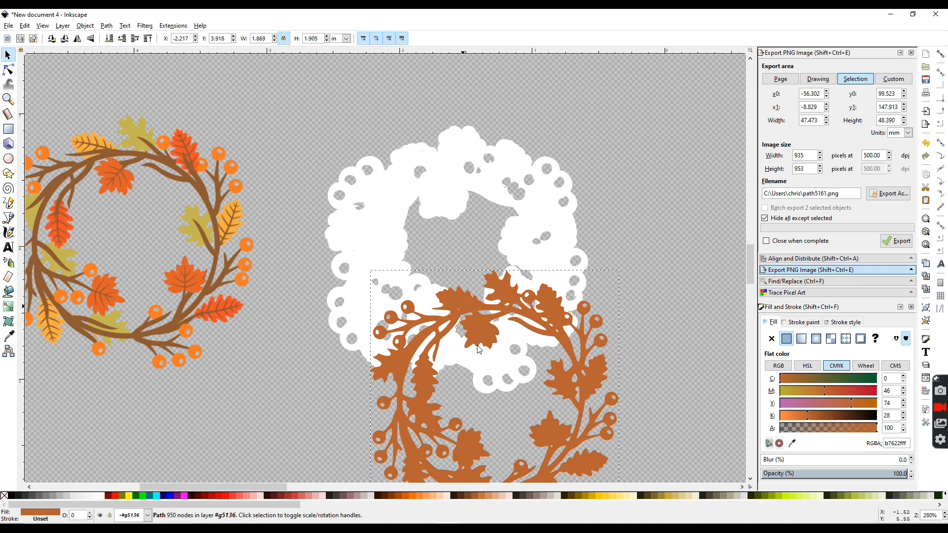
pyautogui.moveTo(478, 345); pyautogui.dragTo(418, 445)
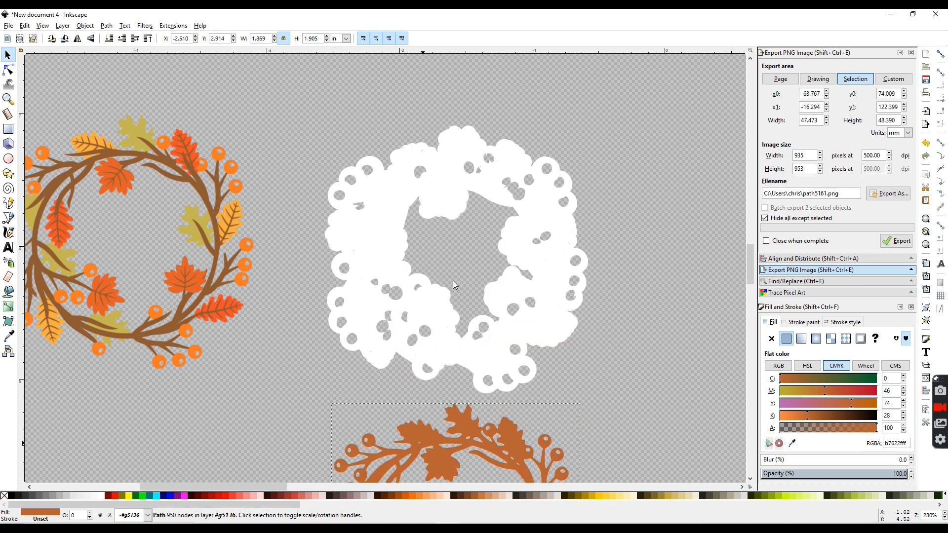
# - Convert the white linked offset to a regular path
pyautogui.click(386, 266)
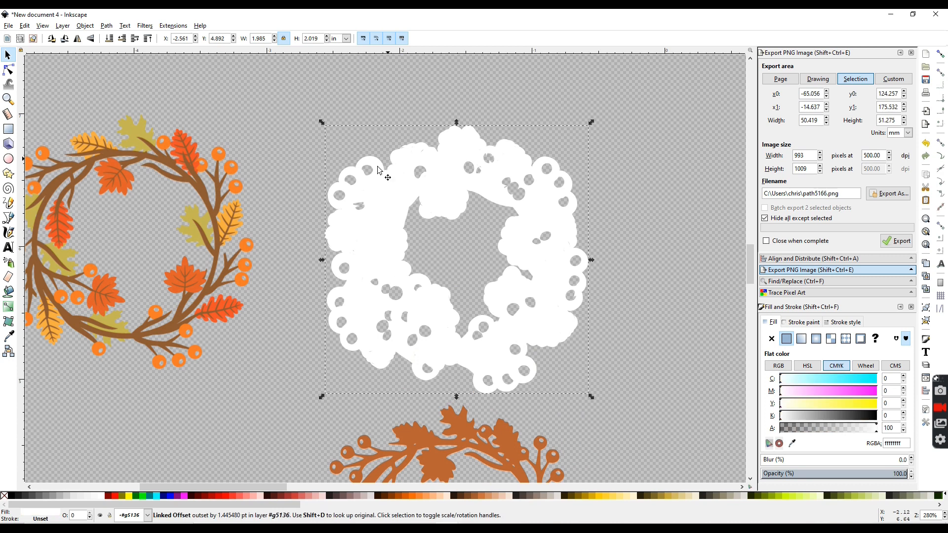
pyautogui.click(106, 25)
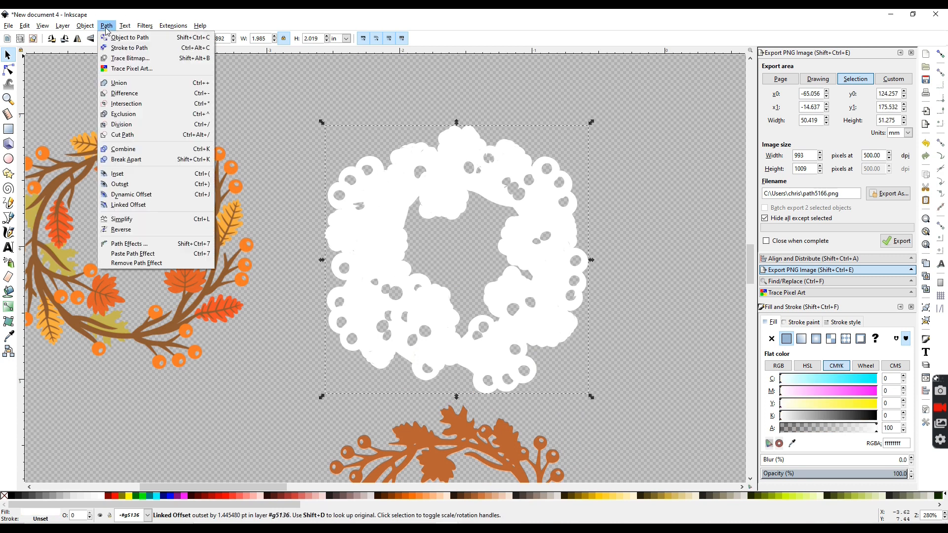
pyautogui.click(112, 38)
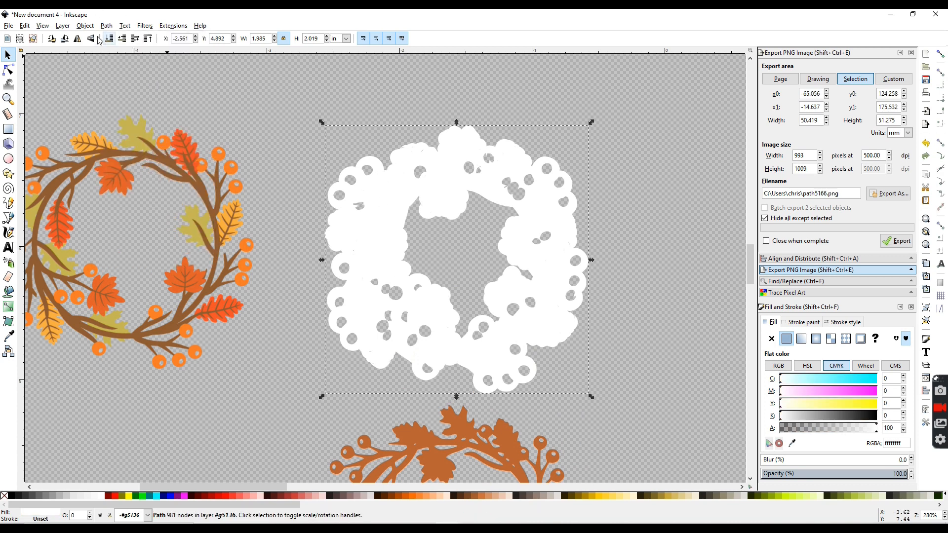
# - Delete the nodes of all the small holes inside the white wreath path, keeping the outer outline and the large central opening
pyautogui.click(9, 70)
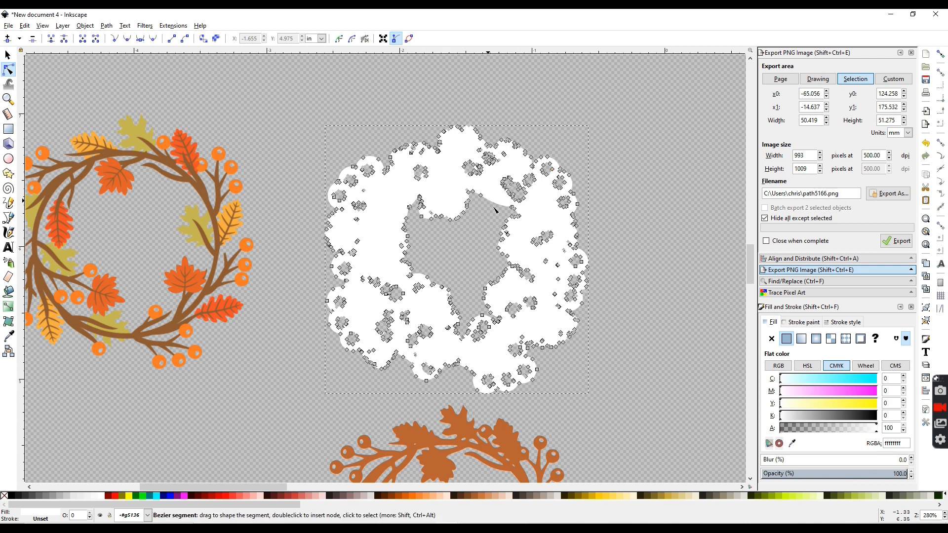
pyautogui.press('+')
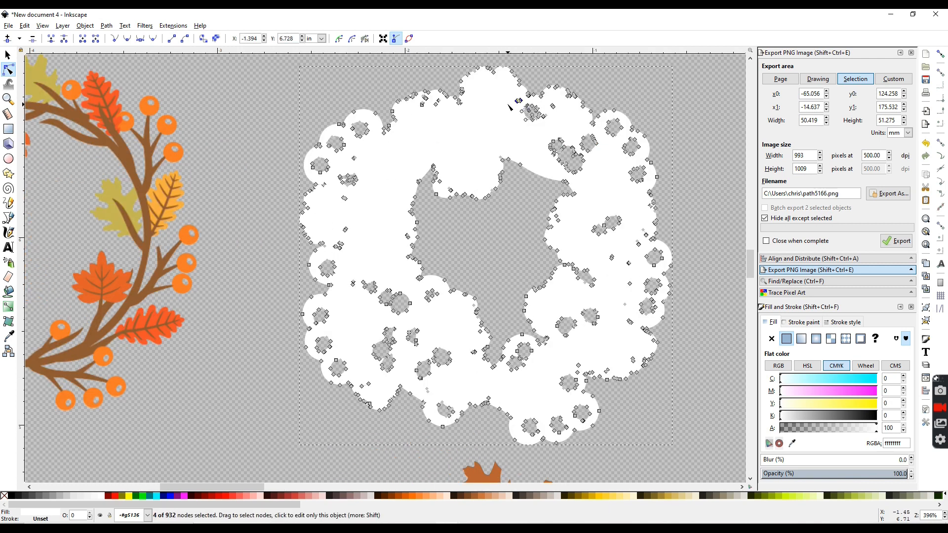
pyautogui.moveTo(517, 99); pyautogui.dragTo(559, 125)
pyautogui.press('Delete')
pyautogui.moveTo(544, 132); pyautogui.dragTo(602, 177)
pyautogui.press('Delete')
pyautogui.moveTo(601, 116); pyautogui.dragTo(645, 159)
pyautogui.press('Delete')
pyautogui.moveTo(581, 207); pyautogui.dragTo(650, 249)
pyautogui.press('Delete')
pyautogui.press('Delete')
pyautogui.moveTo(553, 307); pyautogui.dragTo(616, 377)
pyautogui.press('Delete')
pyautogui.moveTo(557, 371); pyautogui.dragTo(581, 395)
pyautogui.press('Delete')
pyautogui.moveTo(569, 401); pyautogui.dragTo(598, 430)
pyautogui.press('Delete')
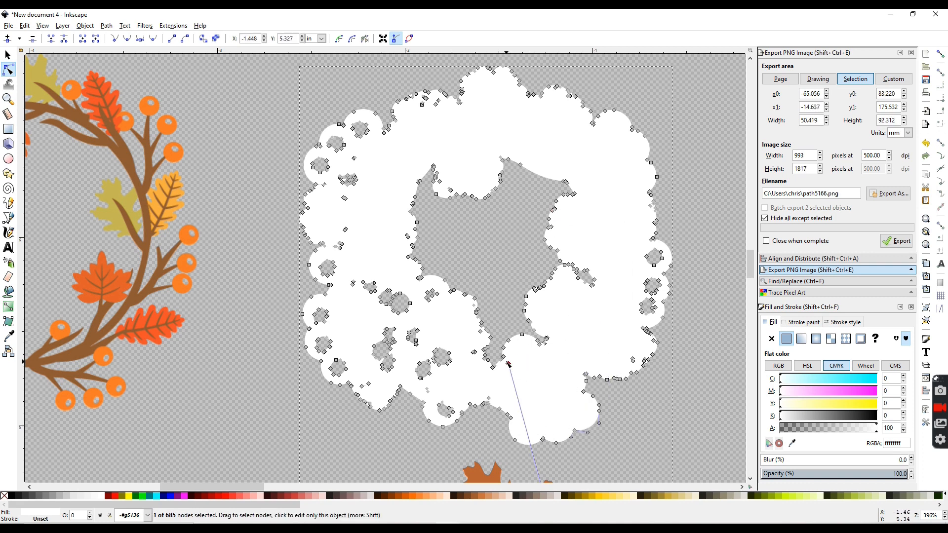
pyautogui.moveTo(369, 286); pyautogui.dragTo(413, 374)
pyautogui.press('Delete')
pyautogui.moveTo(401, 324); pyautogui.dragTo(454, 382)
pyautogui.press('Delete')
pyautogui.moveTo(432, 395); pyautogui.dragTo(455, 417)
pyautogui.press('Delete')
pyautogui.moveTo(420, 284); pyautogui.dragTo(447, 307)
pyautogui.press('Delete')
pyautogui.moveTo(310, 329); pyautogui.dragTo(352, 379)
pyautogui.press('Delete')
pyautogui.press('Delete')
pyautogui.moveTo(332, 254); pyautogui.dragTo(362, 171)
pyautogui.press('Delete')
pyautogui.moveTo(306, 154); pyautogui.dragTo(335, 177)
pyautogui.press('Delete')
pyautogui.press('Delete')
pyautogui.moveTo(348, 117)
pyautogui.mouseDown()
pyautogui.moveTo(373, 142)
pyautogui.moveTo(349, 134)
pyautogui.mouseUp()
pyautogui.press('Delete')
pyautogui.moveTo(642, 245); pyautogui.dragTo(666, 271)
pyautogui.press('Delete')
# - Move the colored wreath image partly over the white offset shape and raise it to the top
pyautogui.press('s')
pyautogui.scroll(-2, 327, 256)
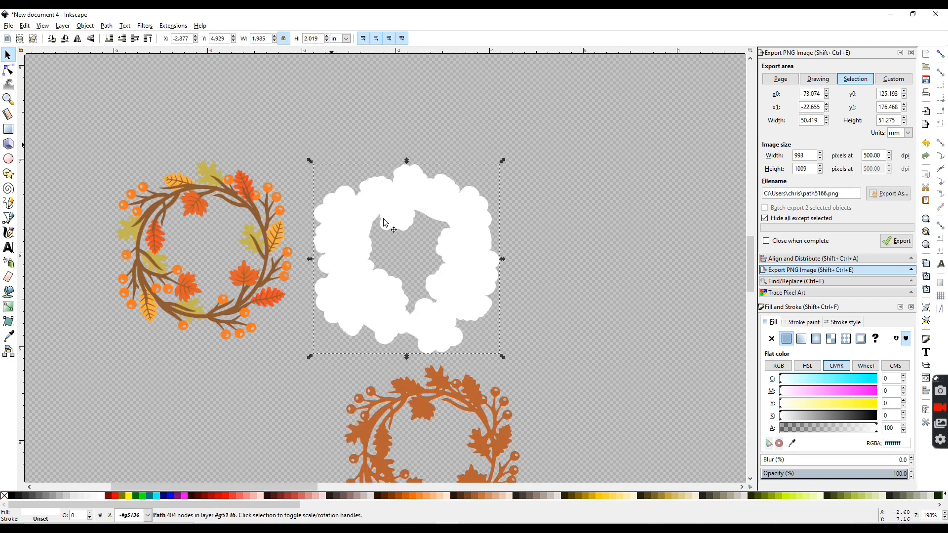
pyautogui.moveTo(261, 230)
pyautogui.mouseDown()
pyautogui.moveTo(420, 242)
pyautogui.moveTo(363, 236)
pyautogui.moveTo(372, 225)
pyautogui.mouseUp()
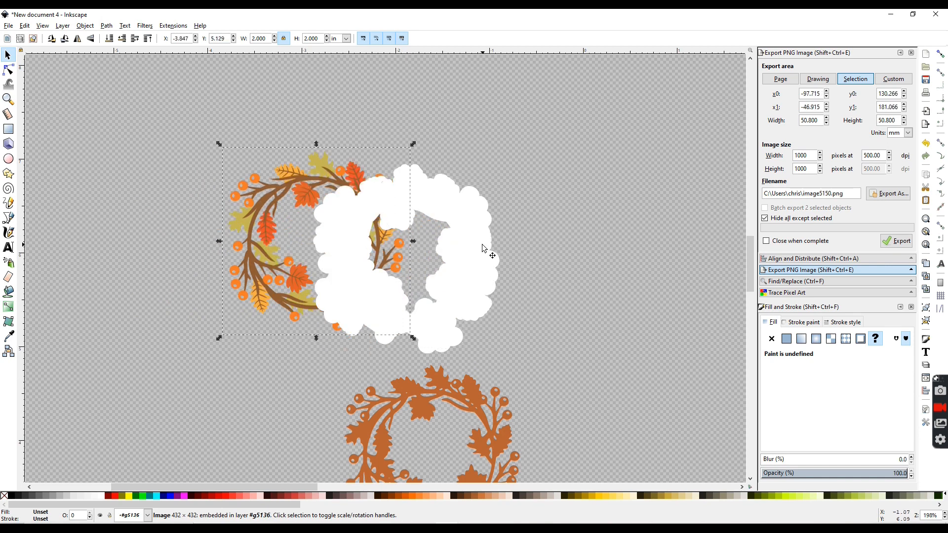
pyautogui.click(86, 26)
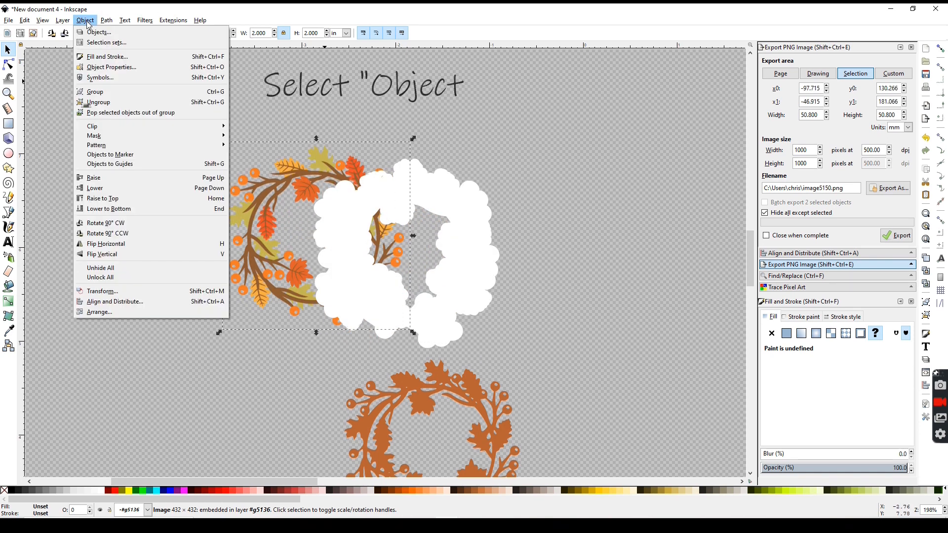
pyautogui.click(119, 204)
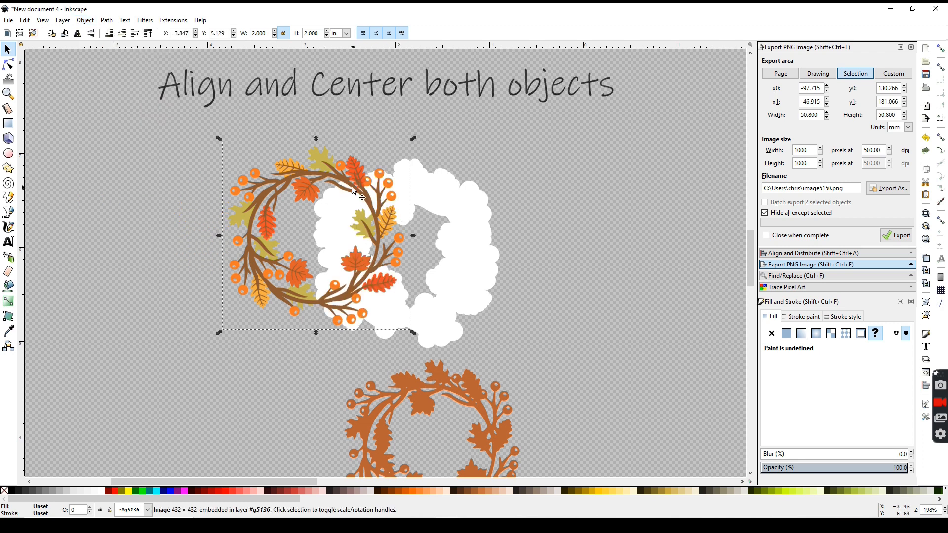
# - Place the colored wreath over the white offset shape, center both objects on each other, and group them
pyautogui.moveTo(353, 191); pyautogui.dragTo(431, 194)
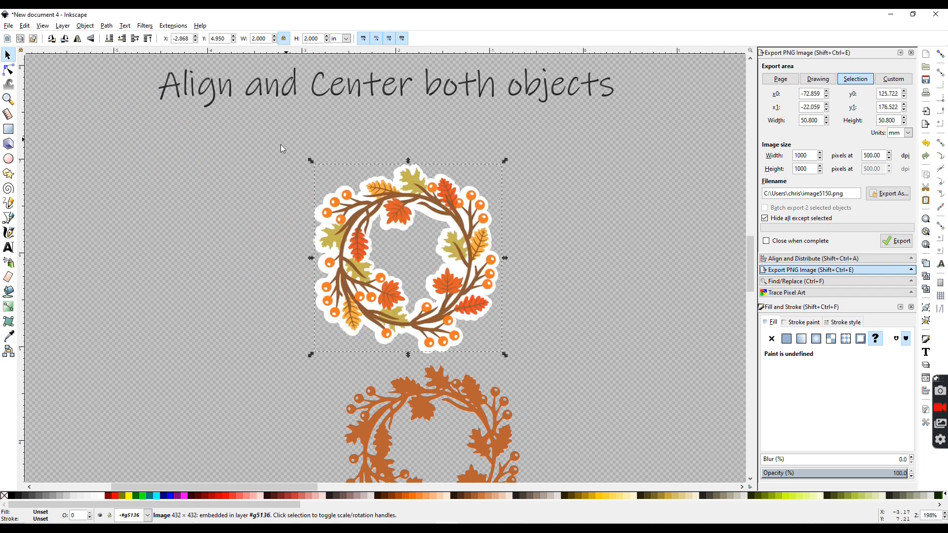
pyautogui.moveTo(278, 146); pyautogui.dragTo(553, 366)
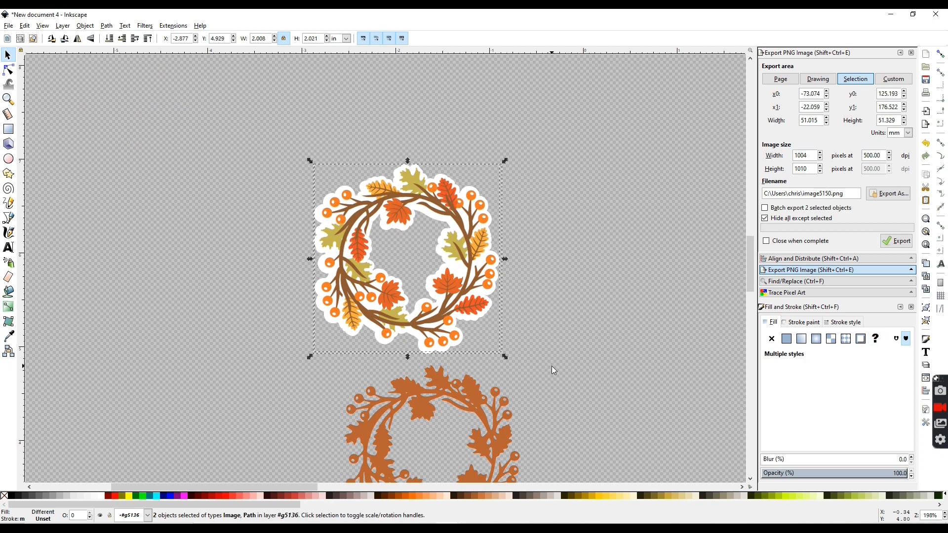
pyautogui.click(865, 259)
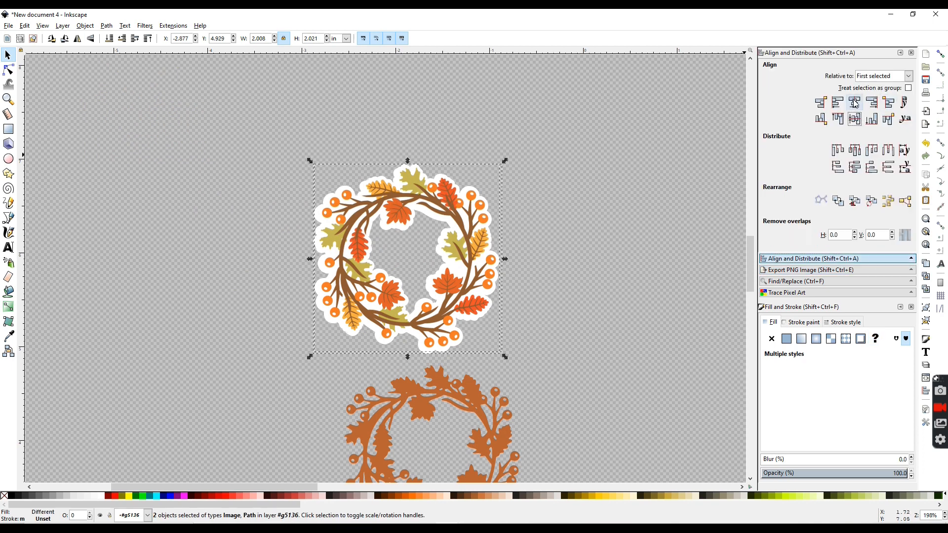
pyautogui.click(856, 120)
pyautogui.hotkey('ctrl', 'g')
# - Move the grouped wreath sticker slightly aside and delete the brown traced wreath below it
pyautogui.moveTo(456, 263); pyautogui.dragTo(431, 265)
pyautogui.click(458, 391)
pyautogui.press('Delete')
# - Export the selected wreath group as a PNG named Wreath Test in the Temp Images folder
pyautogui.click(763, 270)
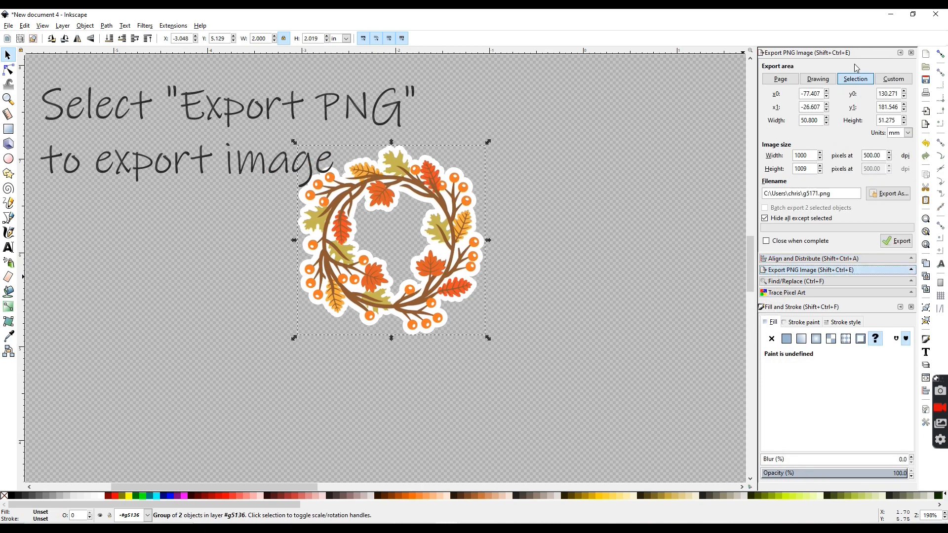
pyautogui.click(898, 194)
pyautogui.click(40, 94)
pyautogui.doubleClick(294, 182)
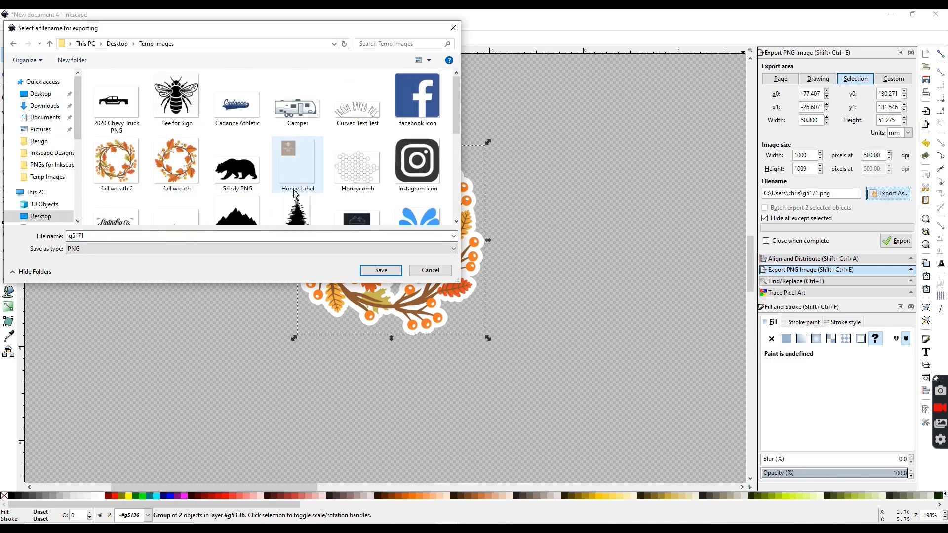
pyautogui.write('Wreath Test')
pyautogui.press('Return')
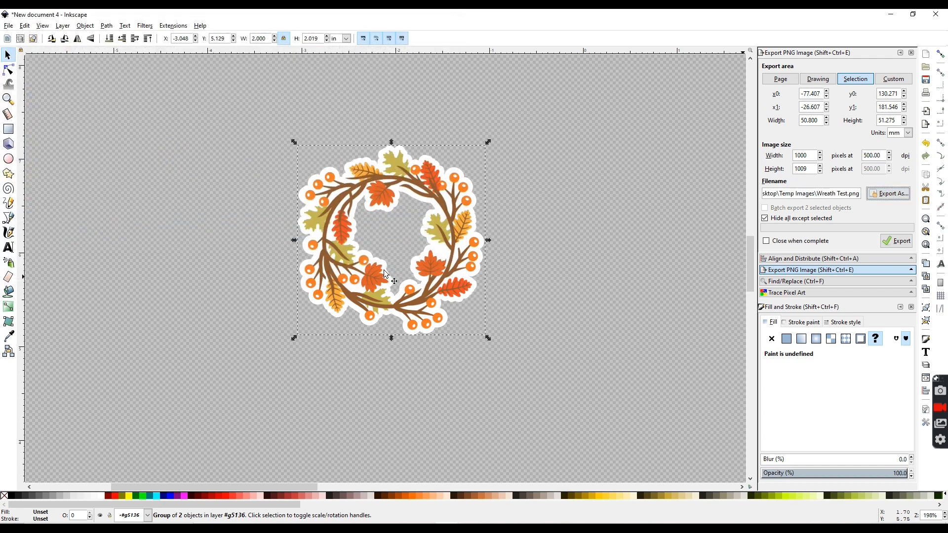
pyautogui.click(897, 241)
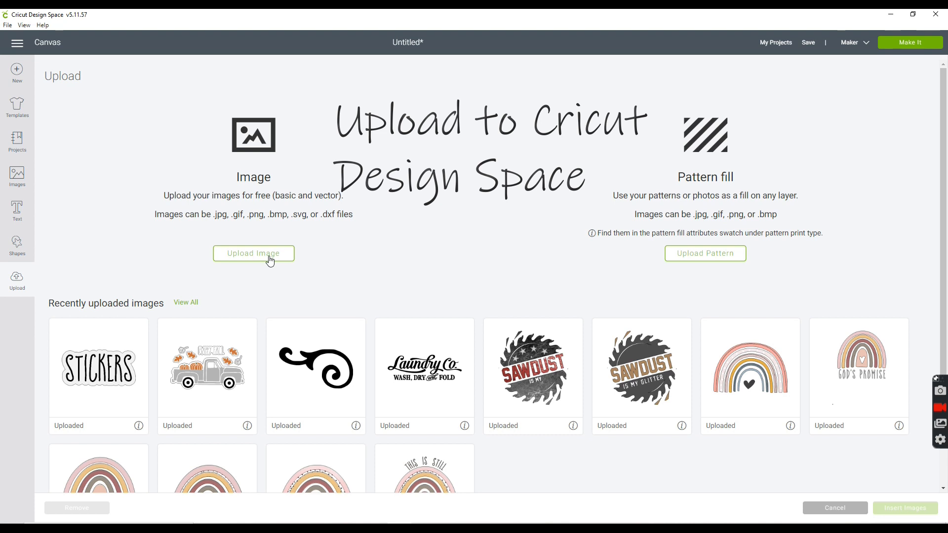
# - Switch to Cricut Design Space and open the Wreath Test image from the recent files for upload
pyautogui.click(271, 261)
pyautogui.click(491, 273)
pyautogui.click(43, 82)
pyautogui.click(130, 211)
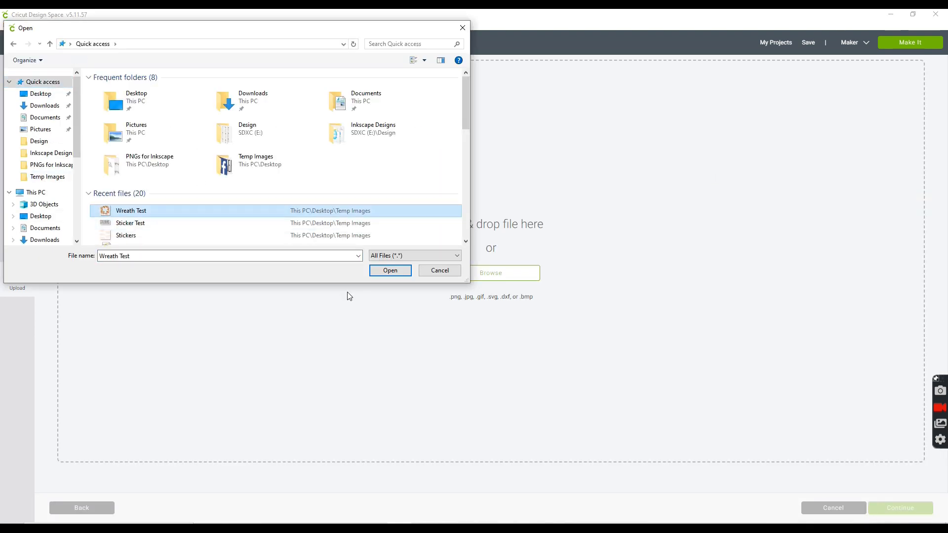
pyautogui.click(391, 270)
# - Choose the image type, keep the background as it is, and save Wreath Test as a Print Then Cut image
pyautogui.click(638, 277)
pyautogui.click(900, 508)
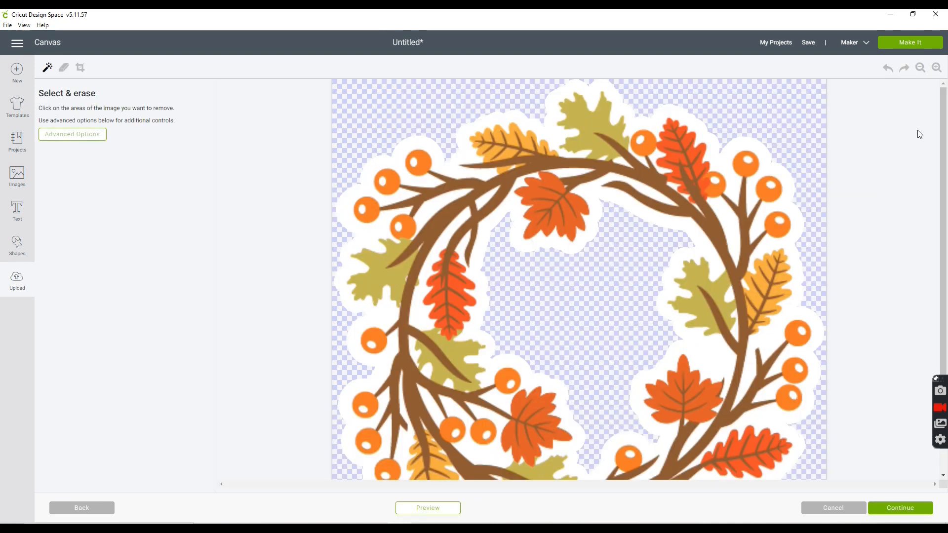
pyautogui.click(900, 512)
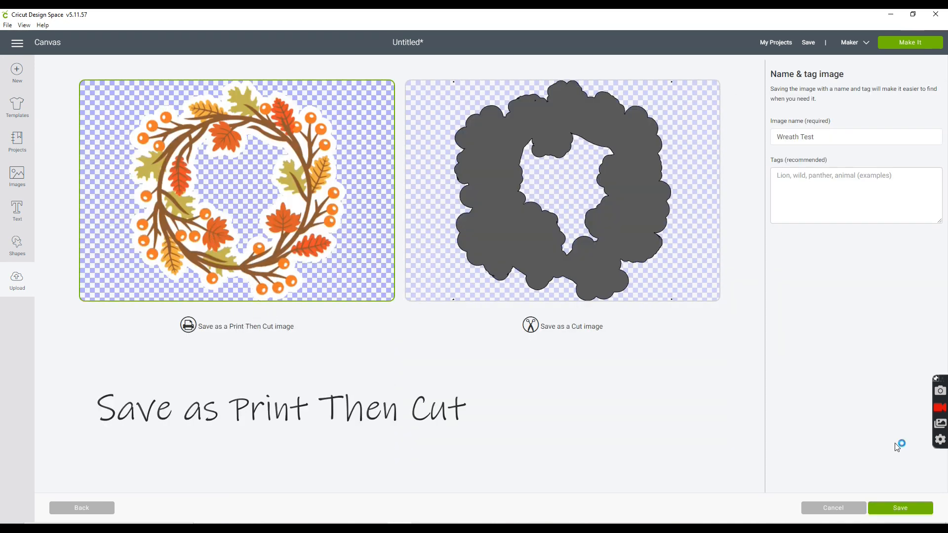
pyautogui.click(909, 507)
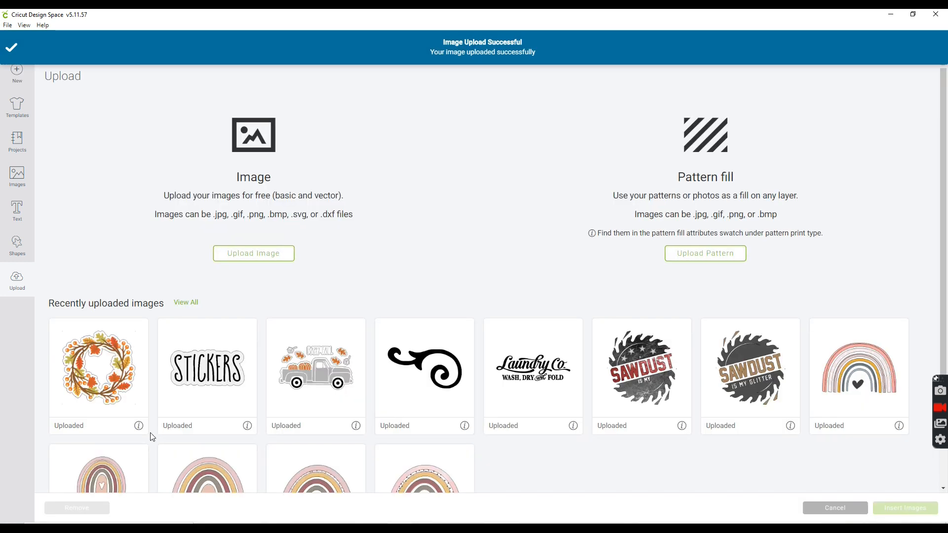
# - Insert the uploaded wreath image into the canvas and set its width to 2 inches
pyautogui.click(905, 508)
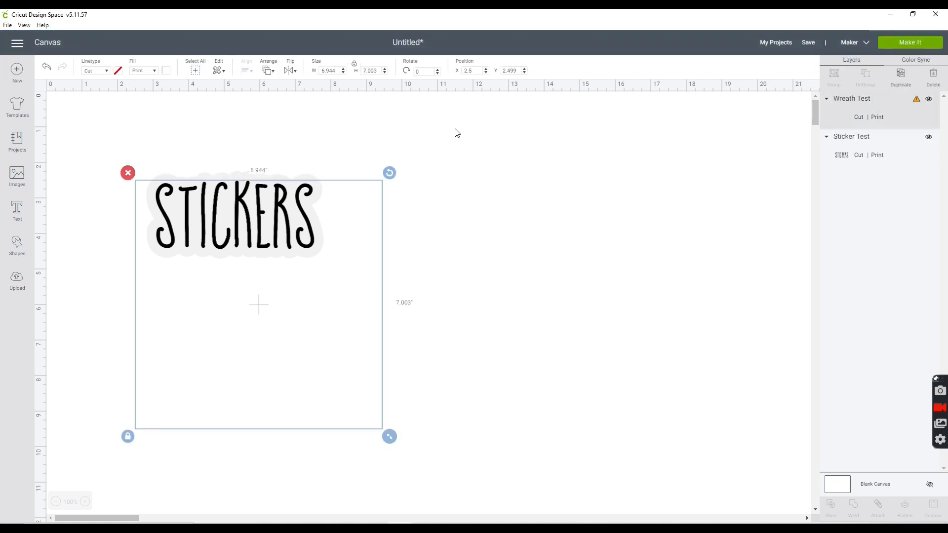
pyautogui.doubleClick(329, 70)
pyautogui.write('2')
# - Move the wreath clear of the STICKERS image and delete the STICKERS image from the canvas
pyautogui.moveTo(193, 233); pyautogui.dragTo(283, 245)
pyautogui.click(161, 180)
pyautogui.click(140, 165)
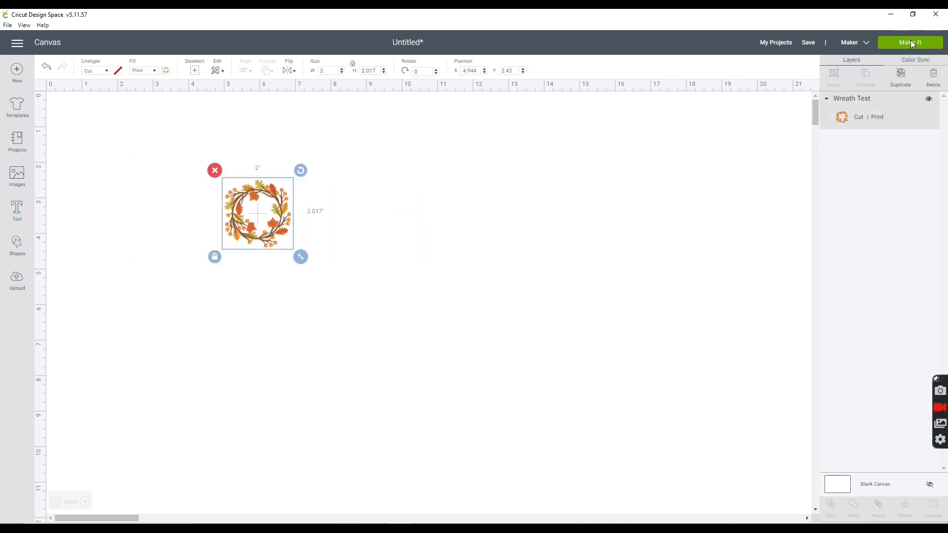
# - Send the wreath project to the printer with Add Bleed off and Use System Dialog on
pyautogui.click(913, 43)
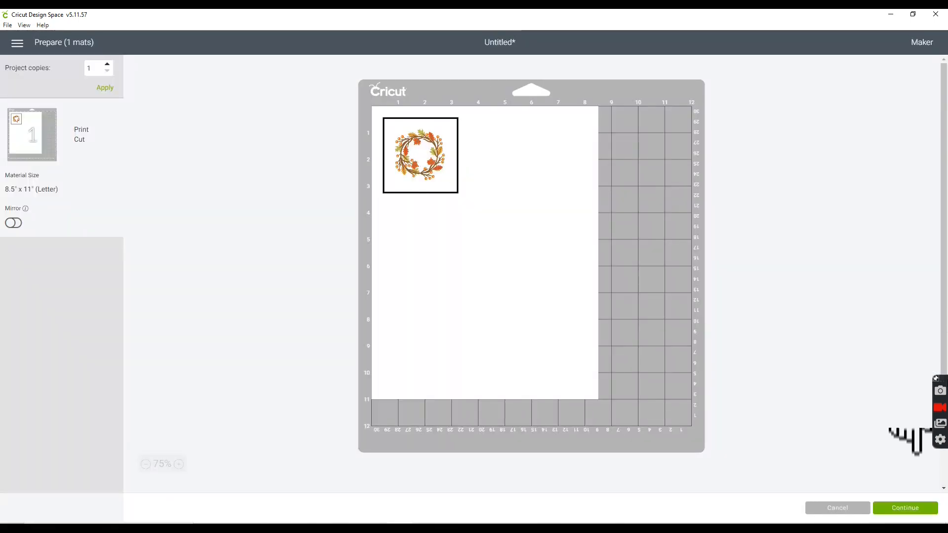
pyautogui.click(899, 513)
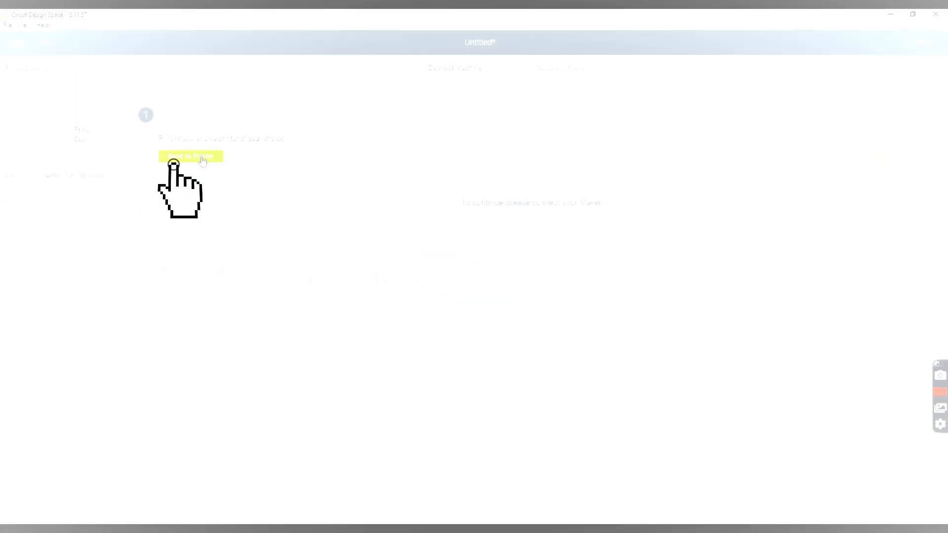
pyautogui.click(202, 160)
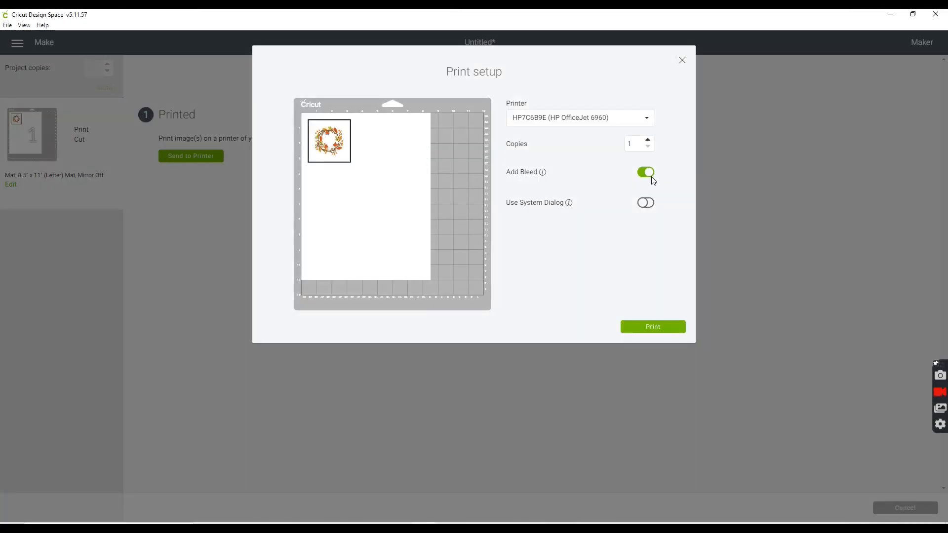
pyautogui.click(646, 203)
pyautogui.click(646, 327)
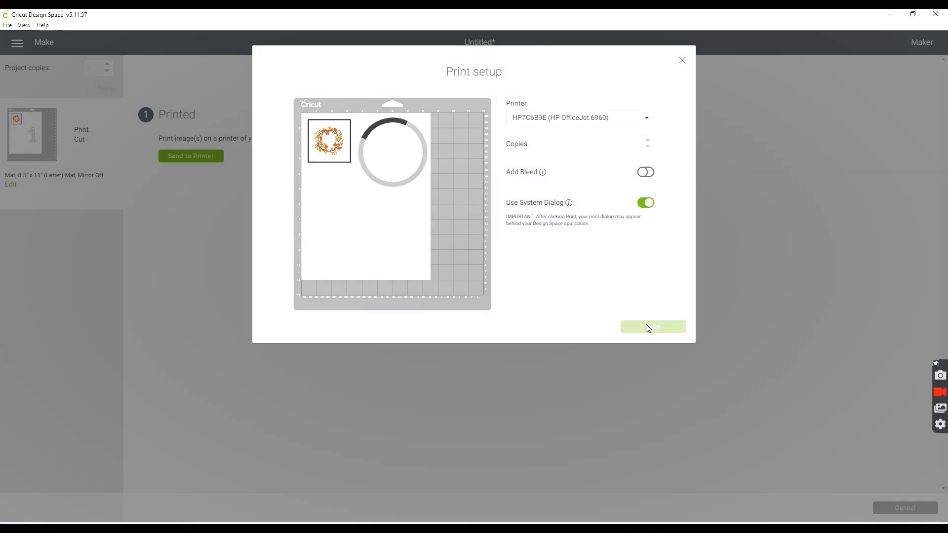